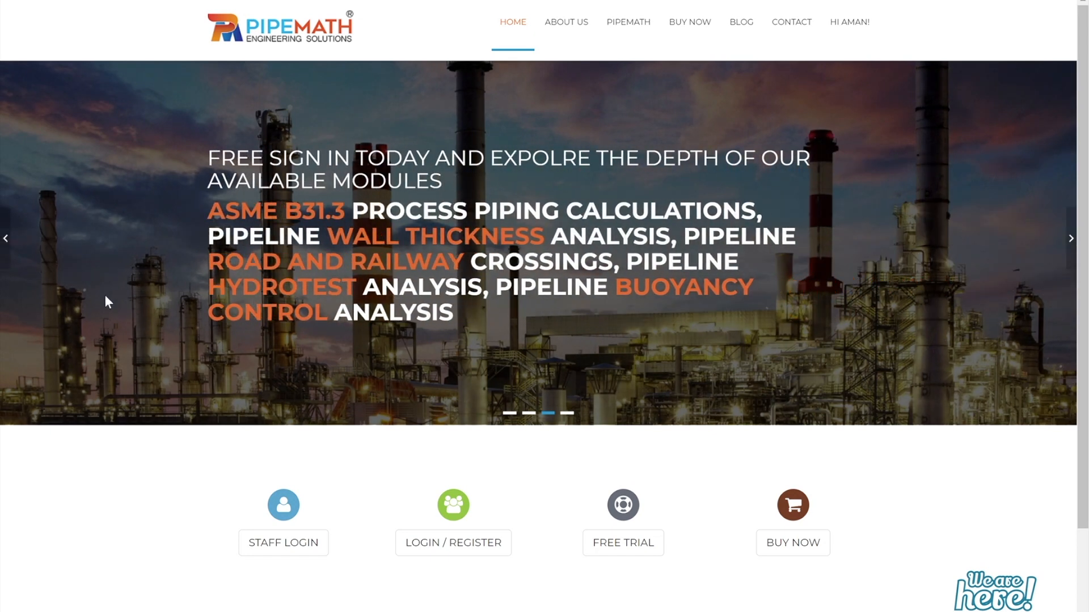
# - Open the CSA Z662 (Beta) pipeline wall thickness analysis module and accept its user agreement
pyautogui.moveTo(628, 22)
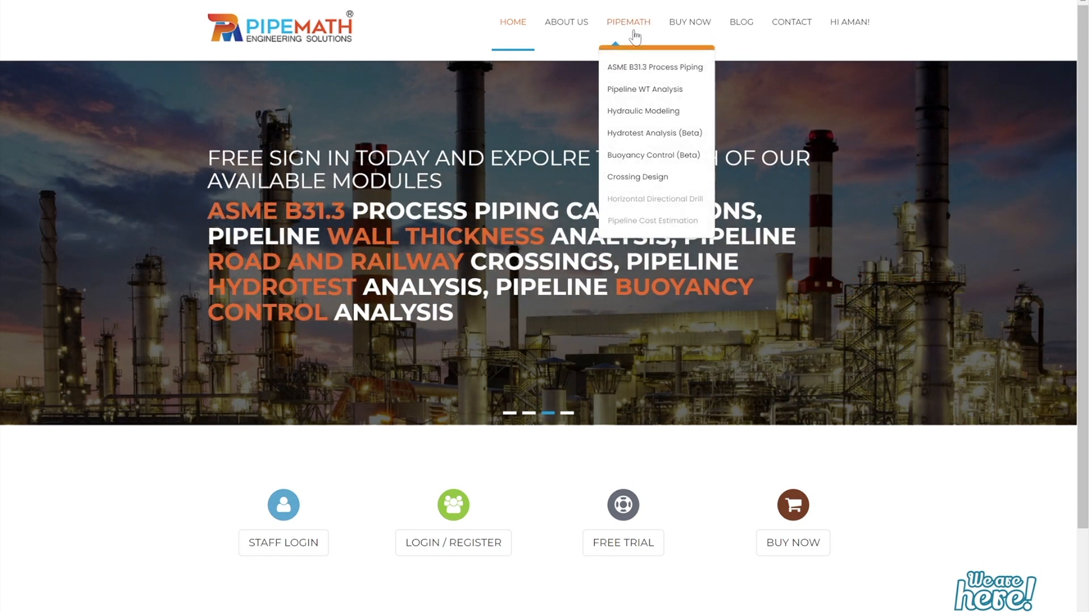
pyautogui.moveTo(658, 91)
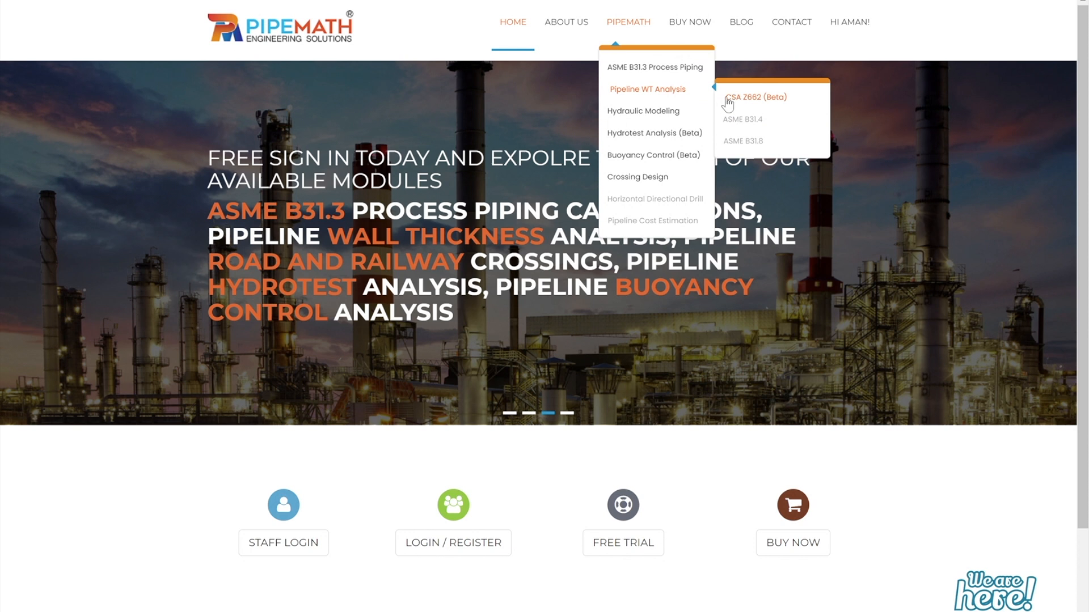
pyautogui.click(737, 99)
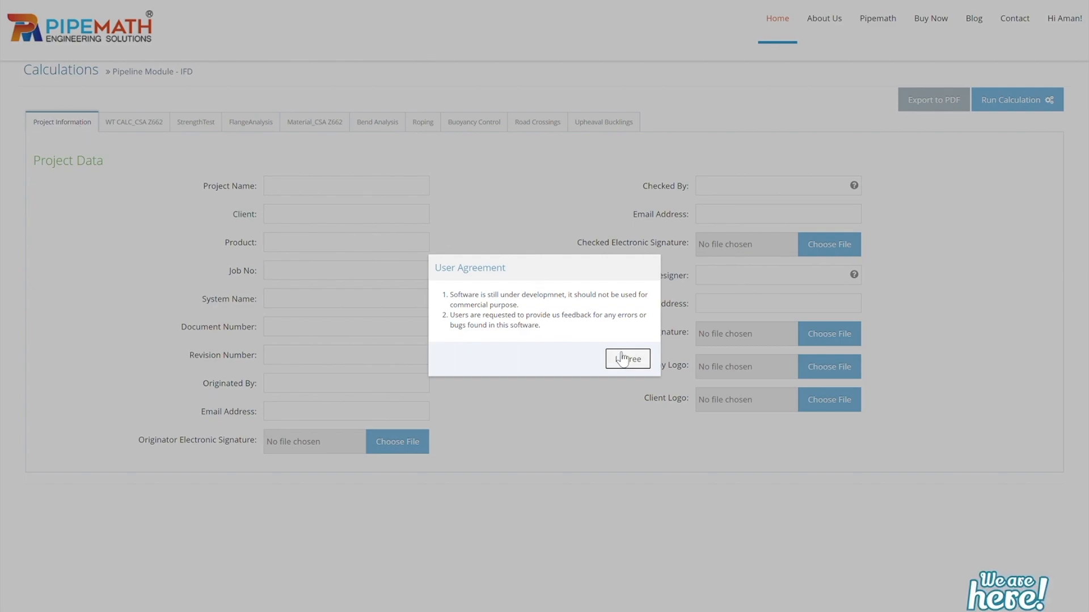
pyautogui.click(622, 359)
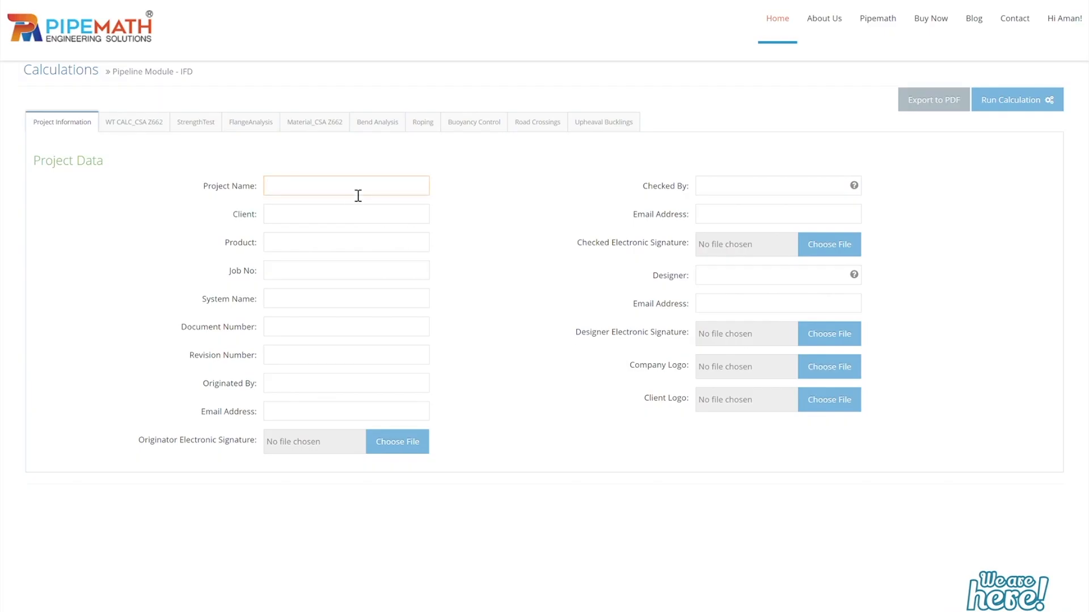
# - Enter the project name Alberta Gas, the client XYZ and the product Natural Gas in the project data
pyautogui.write('Alberta Gas')
pyautogui.press('Tab')
pyautogui.write('XYZ')
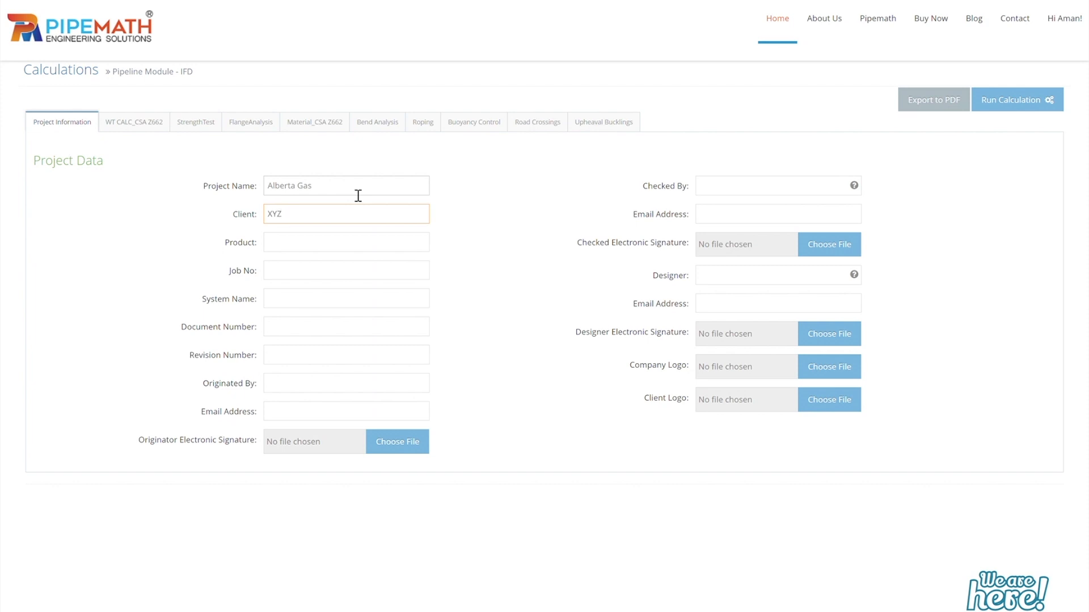
pyautogui.press('Tab')
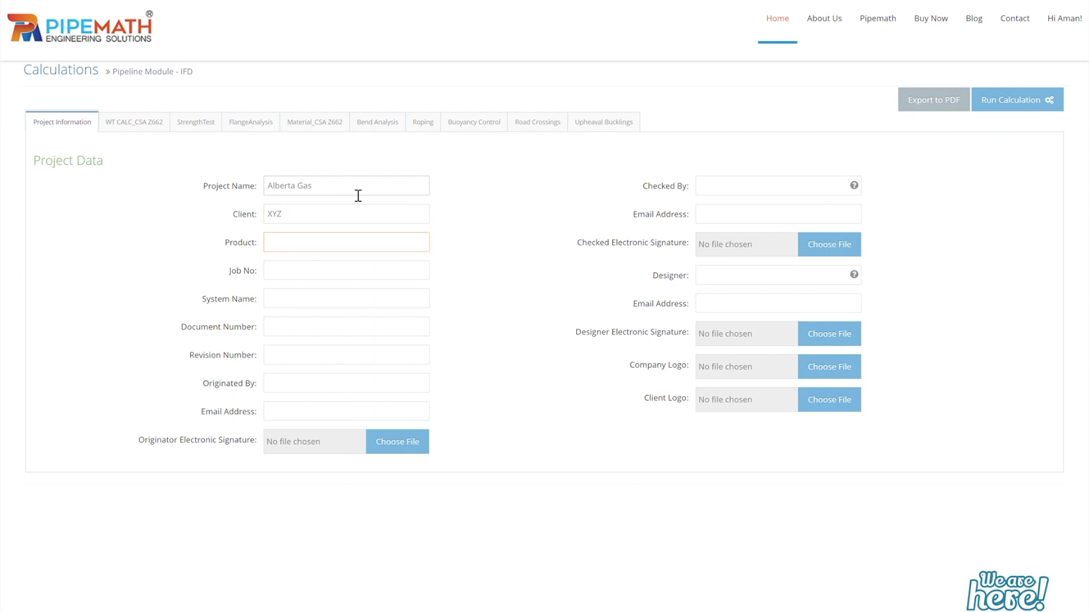
pyautogui.write('Natural Gas')
pyautogui.press('Tab')
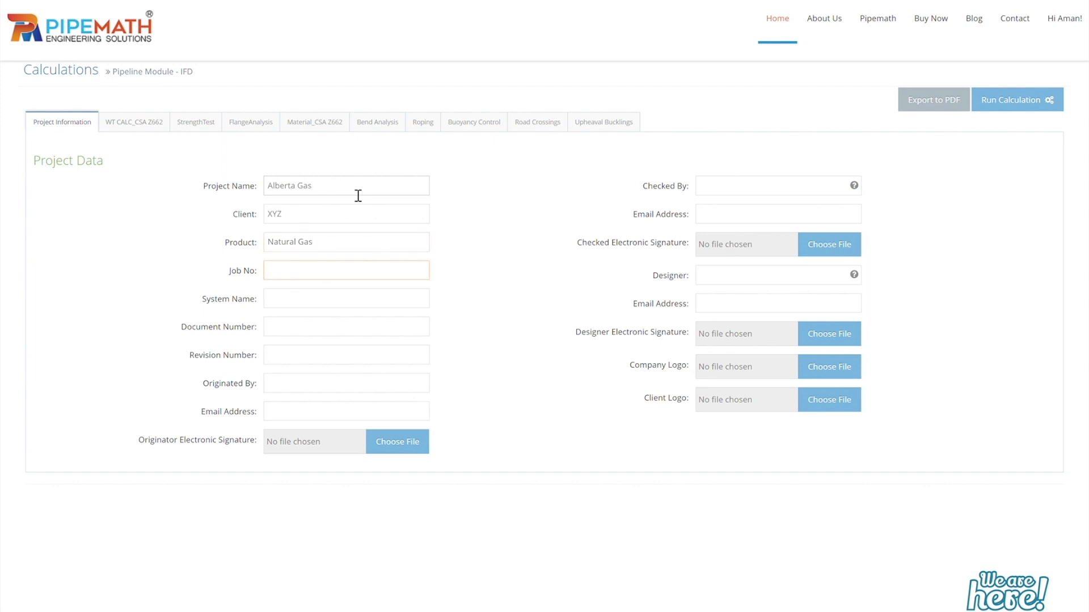
# - Enter job number J-3023 and the system name Mainline Loop
pyautogui.write('J-3023')
pyautogui.press('Tab')
pyautogui.write('Mai')
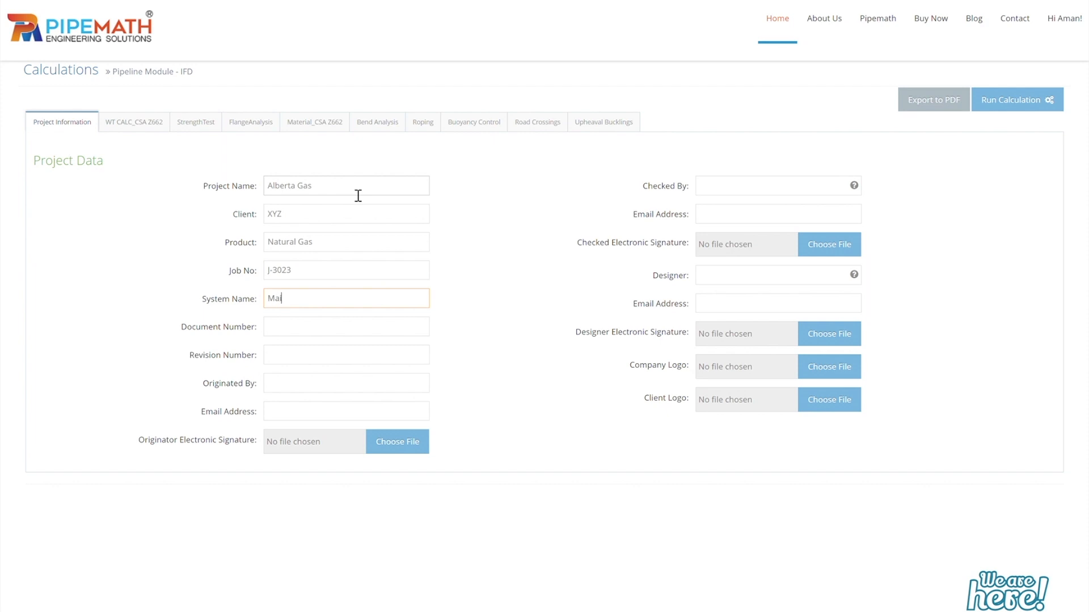
pyautogui.write('nline Loop')
pyautogui.press('Tab')
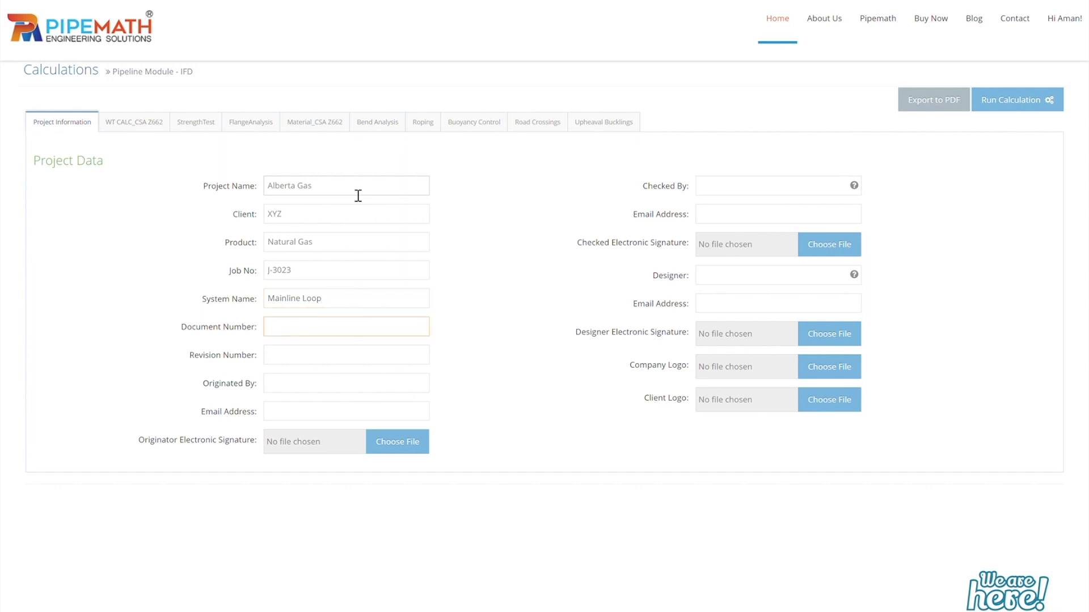
# - Enter document number 3023-CAL-0001 and revision number 0
pyautogui.write('3032')
pyautogui.press('BackSpace')
pyautogui.press('BackSpace')
pyautogui.write('23-CAL-0001')
pyautogui.press('Tab')
pyautogui.write('0')
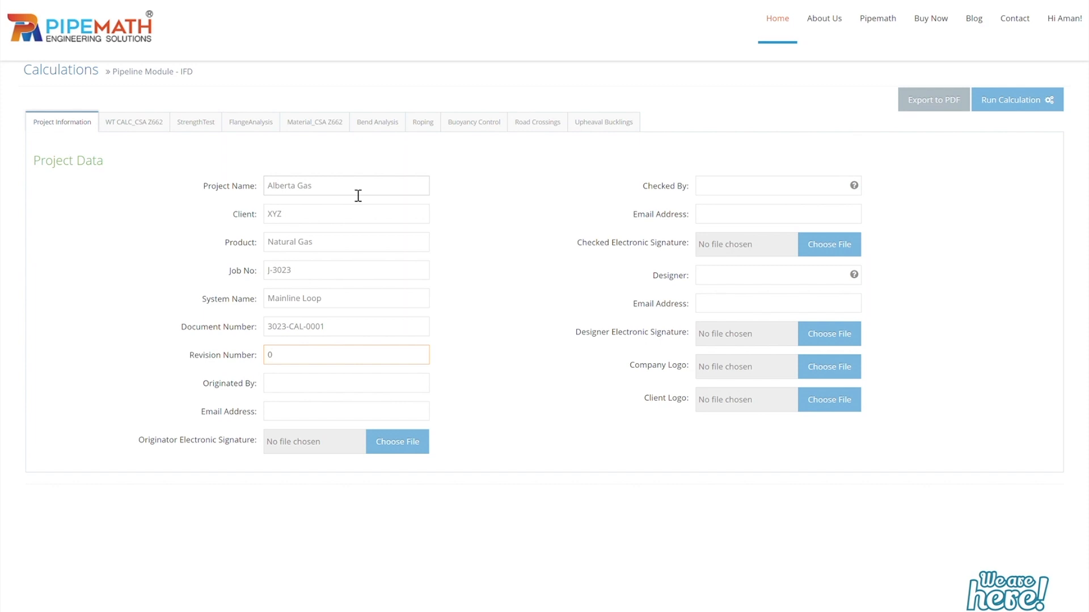
# - Fill in the names of the originator, the checker and the designer in the project data
pyautogui.write('Aman')
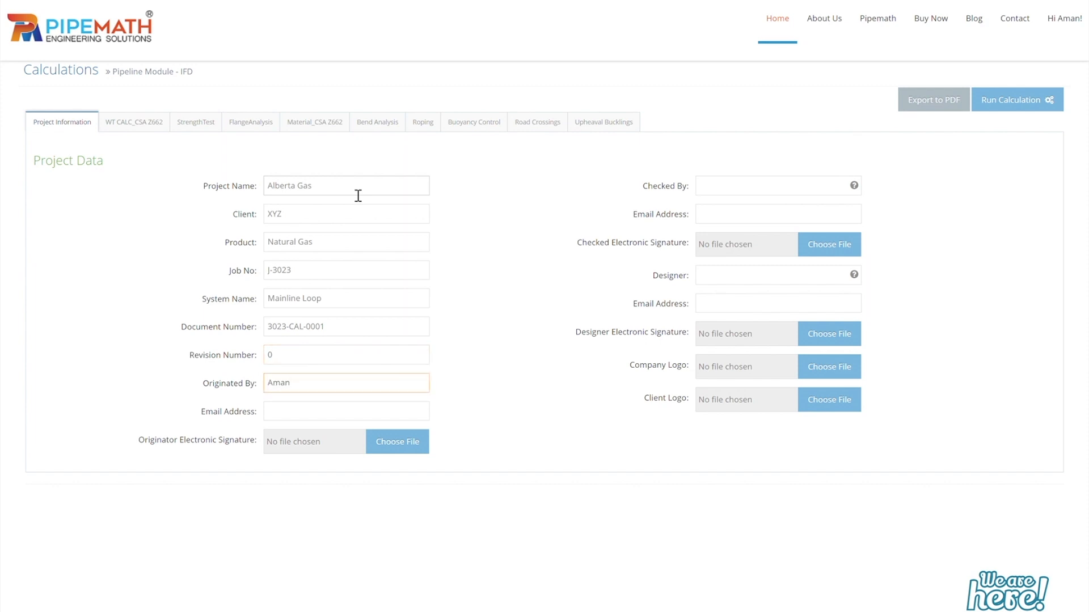
pyautogui.click(744, 194)
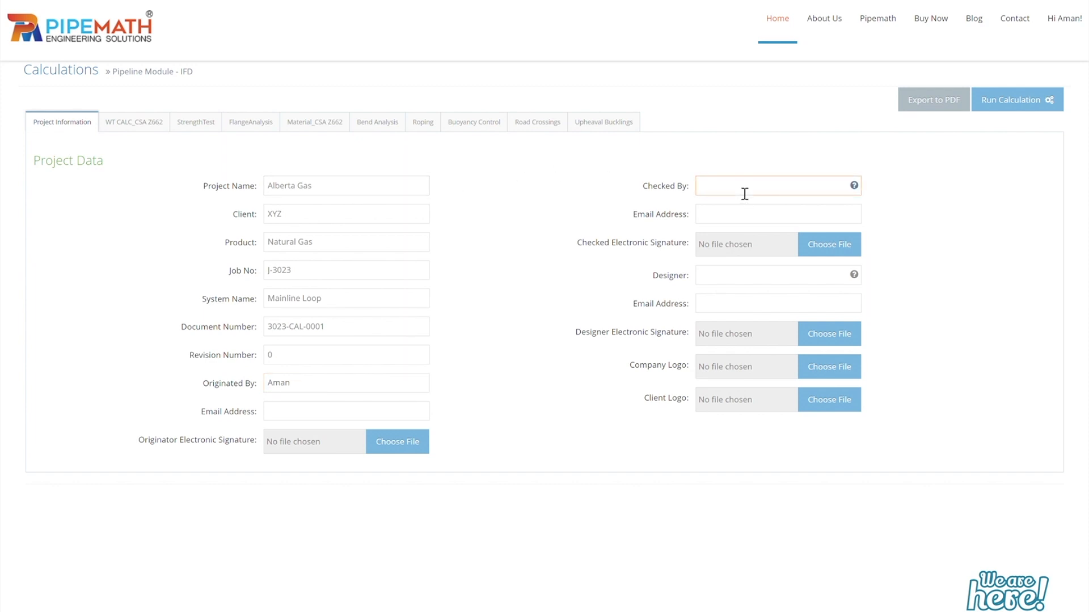
pyautogui.write('Derrick')
pyautogui.click(712, 274)
pyautogui.write('John')
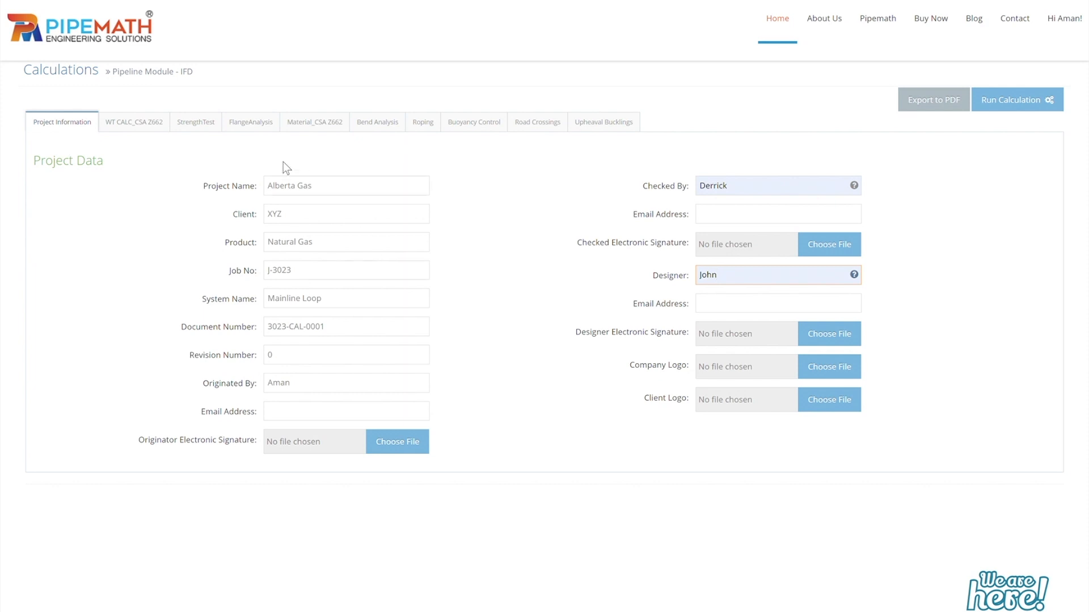
# - In the CSA Z662 wall thickness calculation, choose Below Ground and answer No for sour service, Alberta regulations, threaded pipe and designated geographical area
pyautogui.click(150, 130)
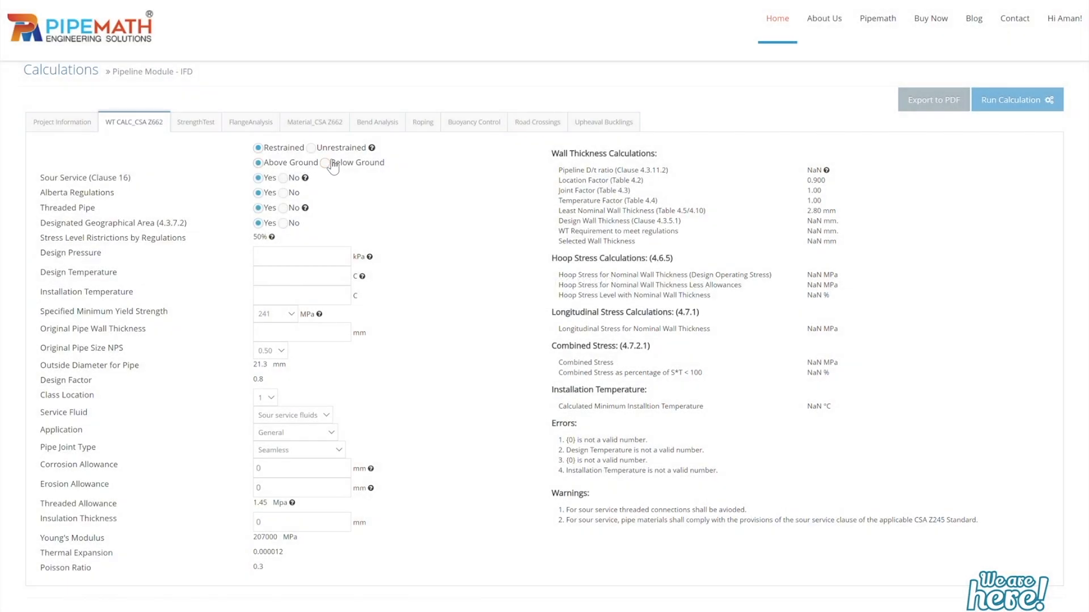
pyautogui.click(334, 165)
pyautogui.click(292, 178)
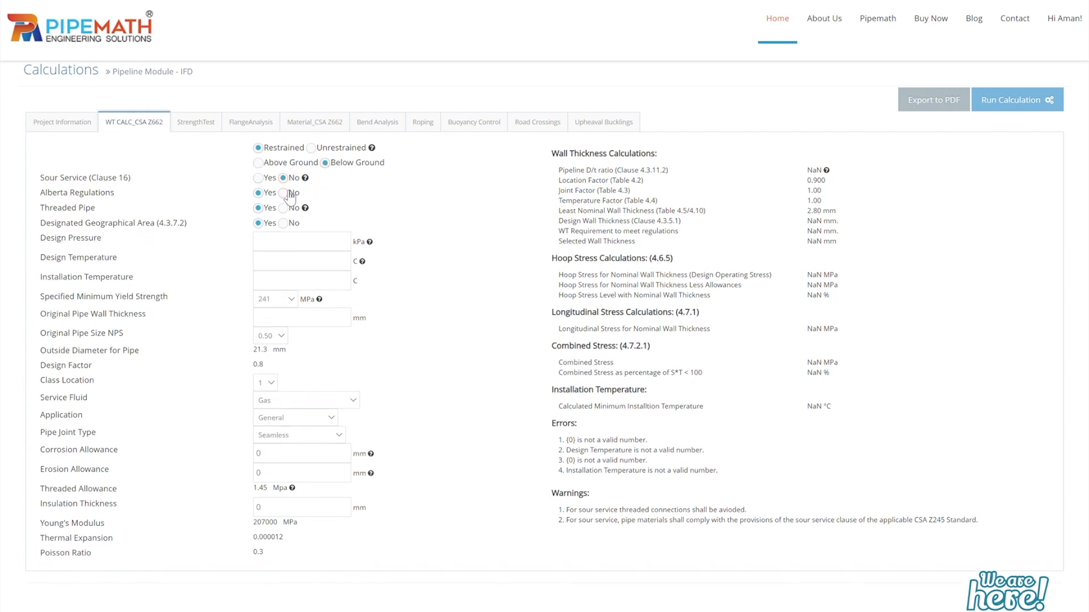
pyautogui.click(289, 193)
pyautogui.click(283, 208)
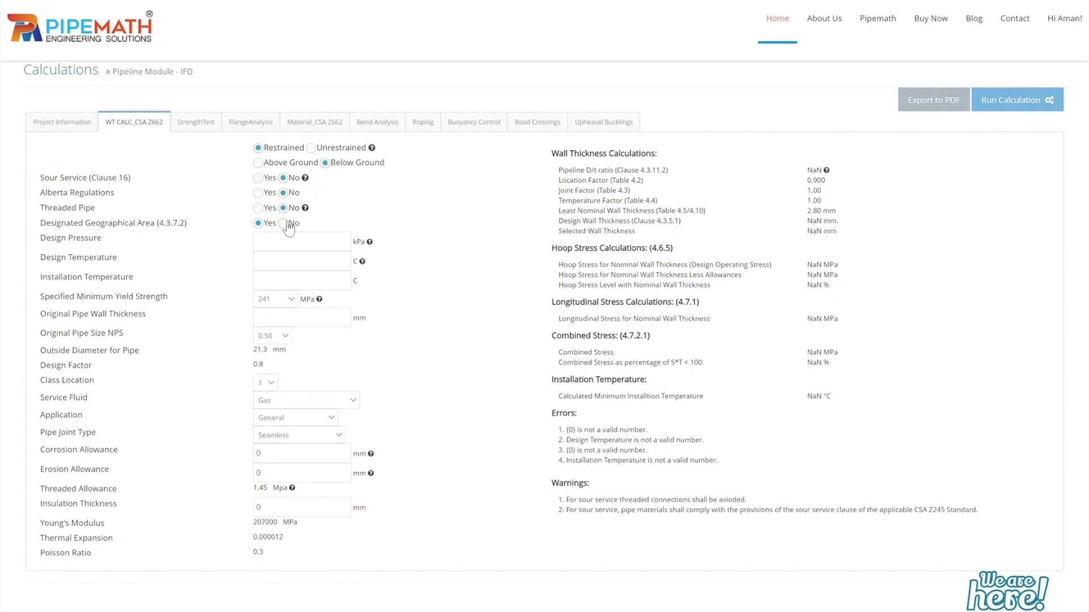
pyautogui.click(288, 223)
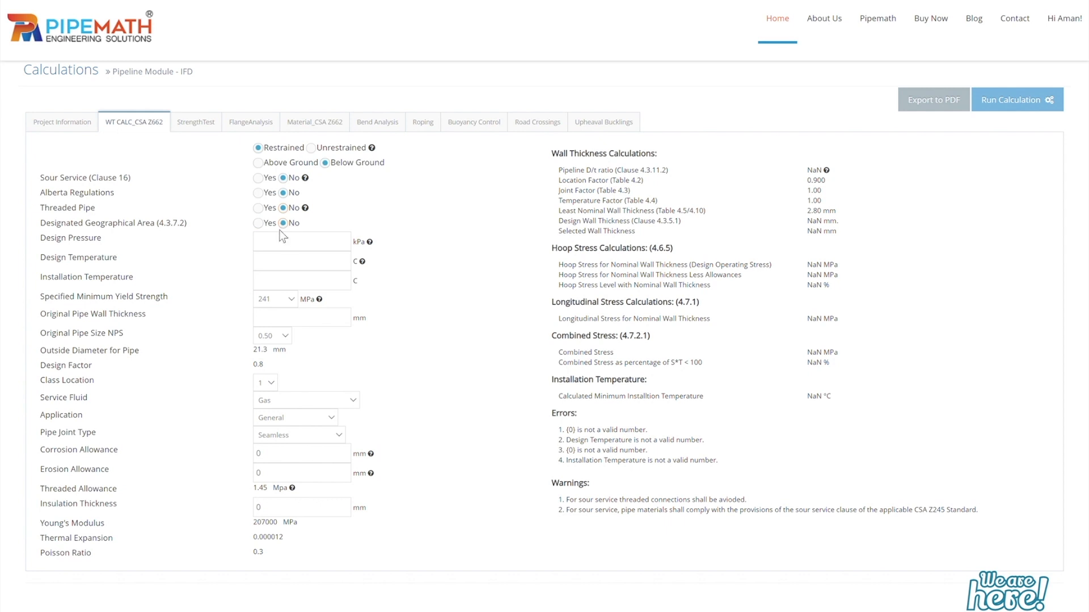
# - Set the design pressure to 9000 kPa, the design temperature to 60 °C and the installation temperature to -10 °C
pyautogui.write('9000')
pyautogui.click(285, 261)
pyautogui.write('45')
pyautogui.press('BackSpace')
pyautogui.press('BackSpace')
pyautogui.write('60')
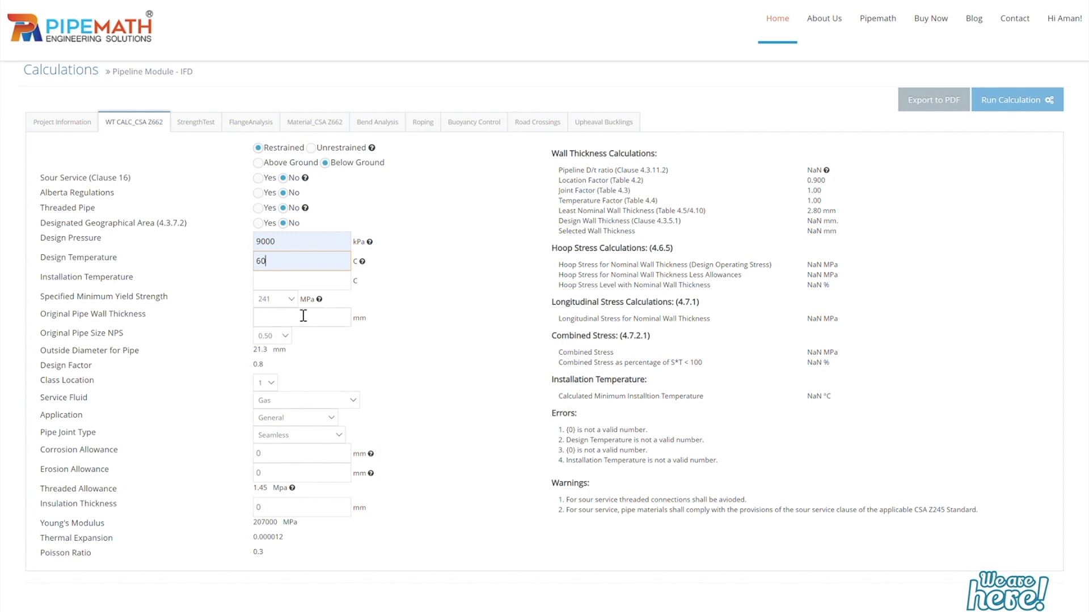
pyautogui.click(311, 287)
pyautogui.write('-10')
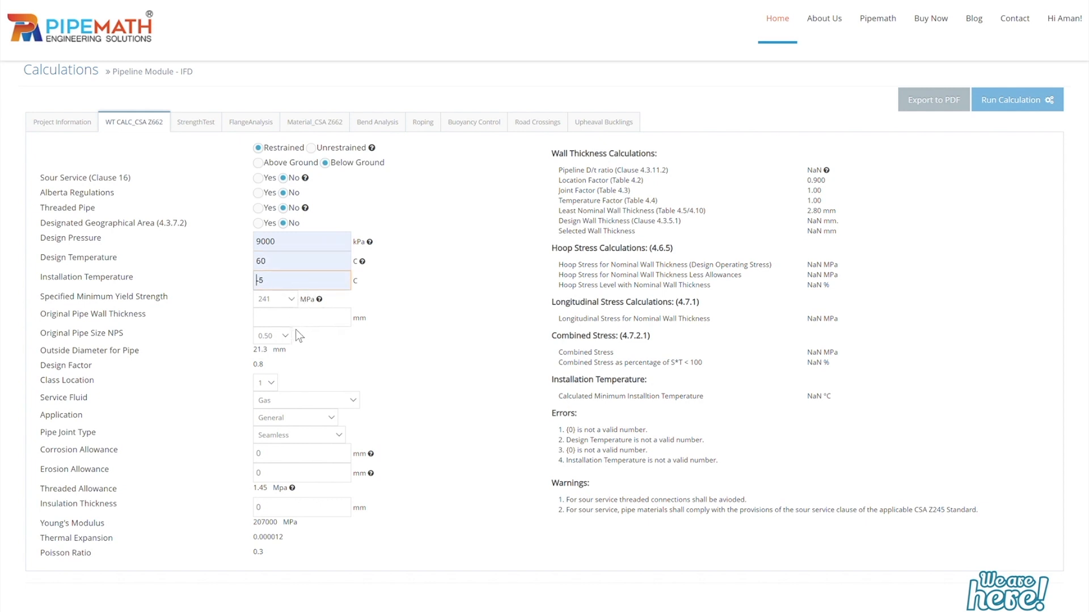
pyautogui.click(304, 307)
# - Set the specified minimum yield strength to 359 MPa, the original wall thickness to 12.7 mm and the pipe size to NPS 36
pyautogui.click(282, 300)
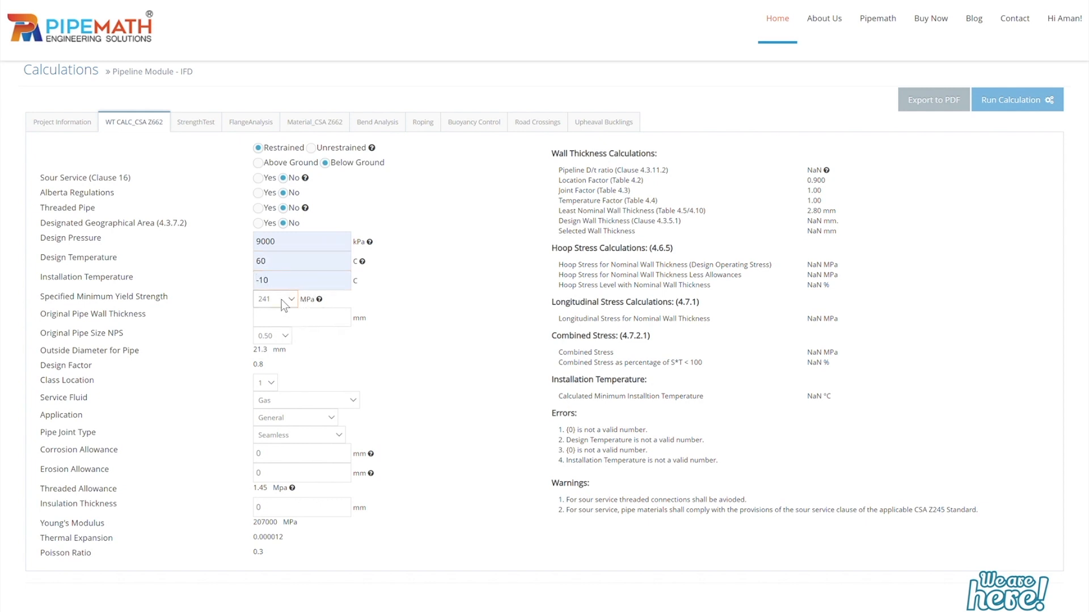
pyautogui.click(281, 374)
pyautogui.click(296, 325)
pyautogui.click(288, 390)
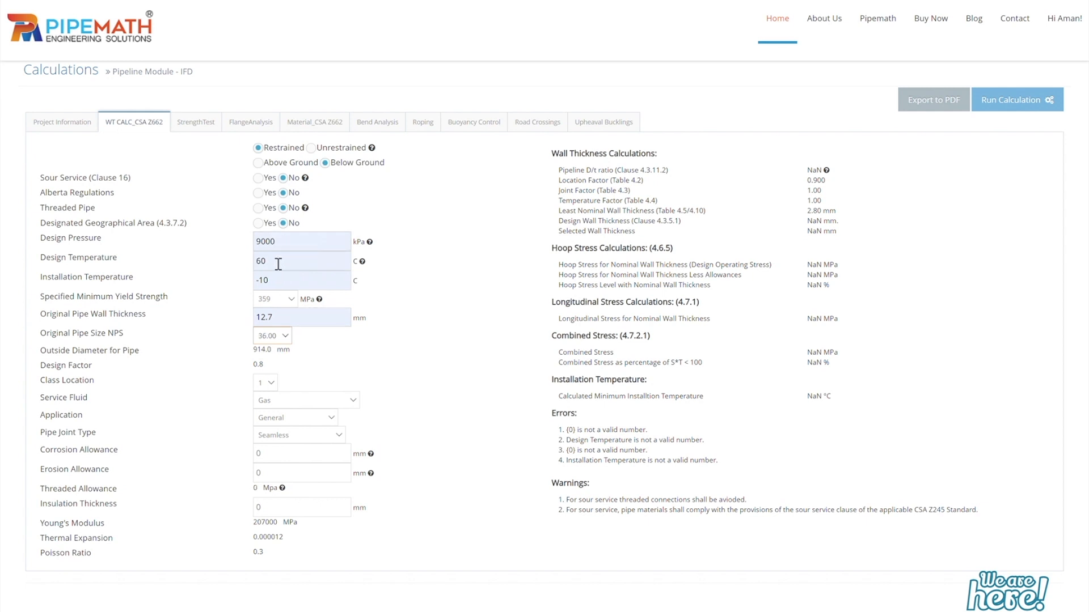
# - Keep class location 1, Gas and General, set the pipe joint type to Electric Welded, and run the wall thickness calculation
pyautogui.click(271, 383)
pyautogui.click(287, 402)
pyautogui.click(285, 418)
pyautogui.click(285, 440)
pyautogui.click(294, 484)
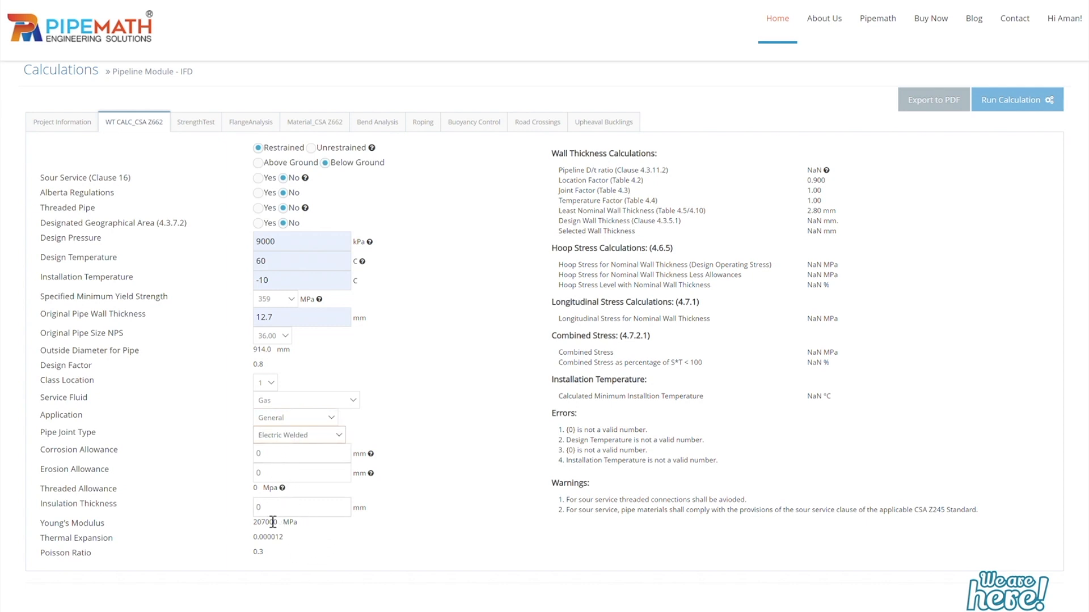
pyautogui.click(1009, 102)
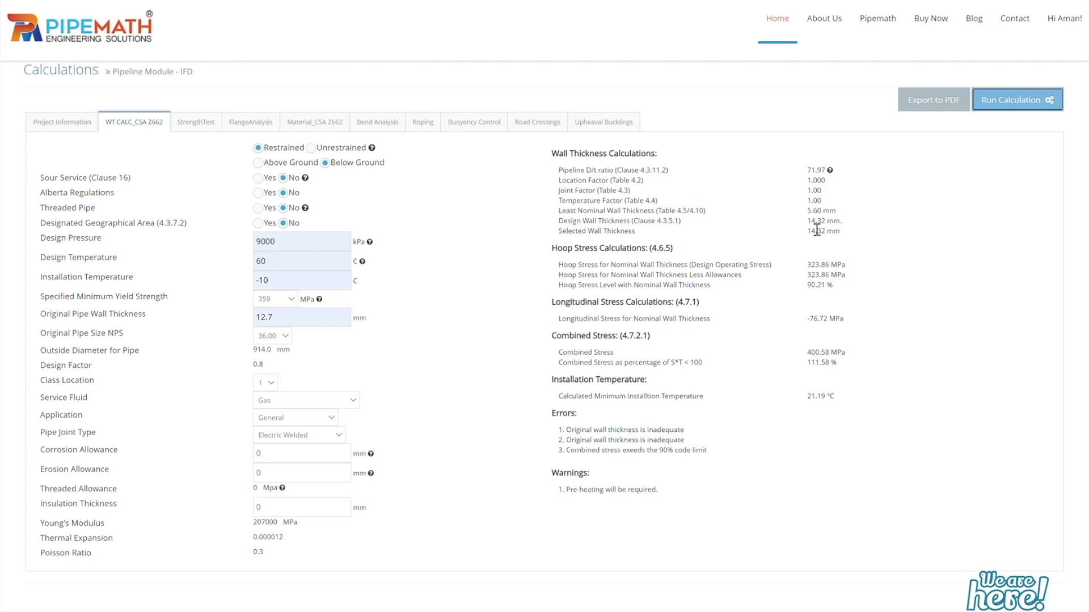
# - Check the design wall thickness against the original one, set the minimum yield strength to 414 MPa and rerun the calculation
pyautogui.moveTo(807, 221); pyautogui.dragTo(844, 223)
pyautogui.doubleClick(303, 322)
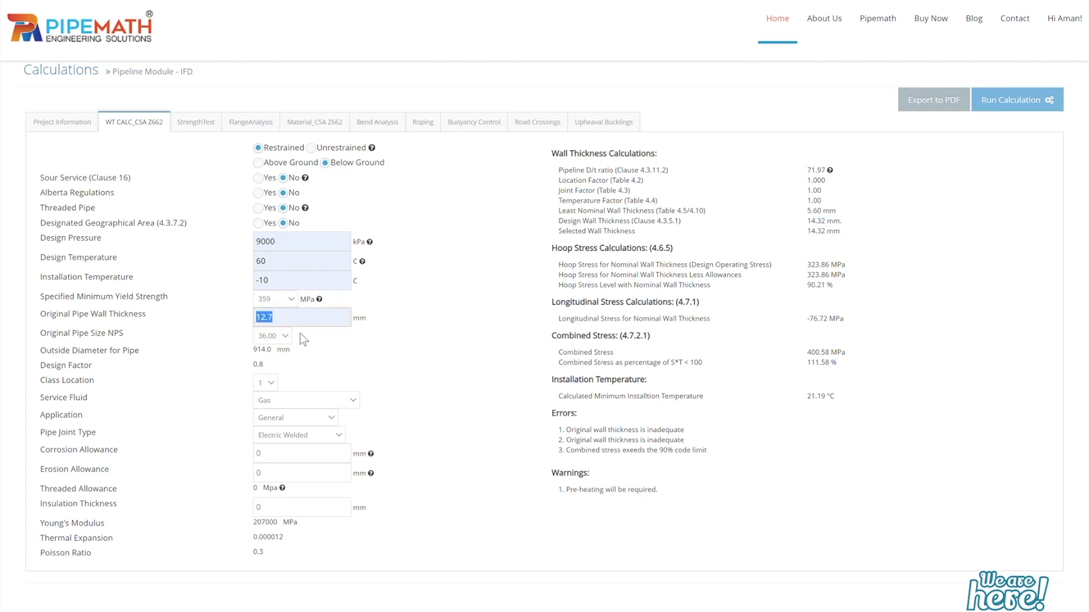
pyautogui.click(290, 298)
pyautogui.click(274, 419)
pyautogui.click(1008, 105)
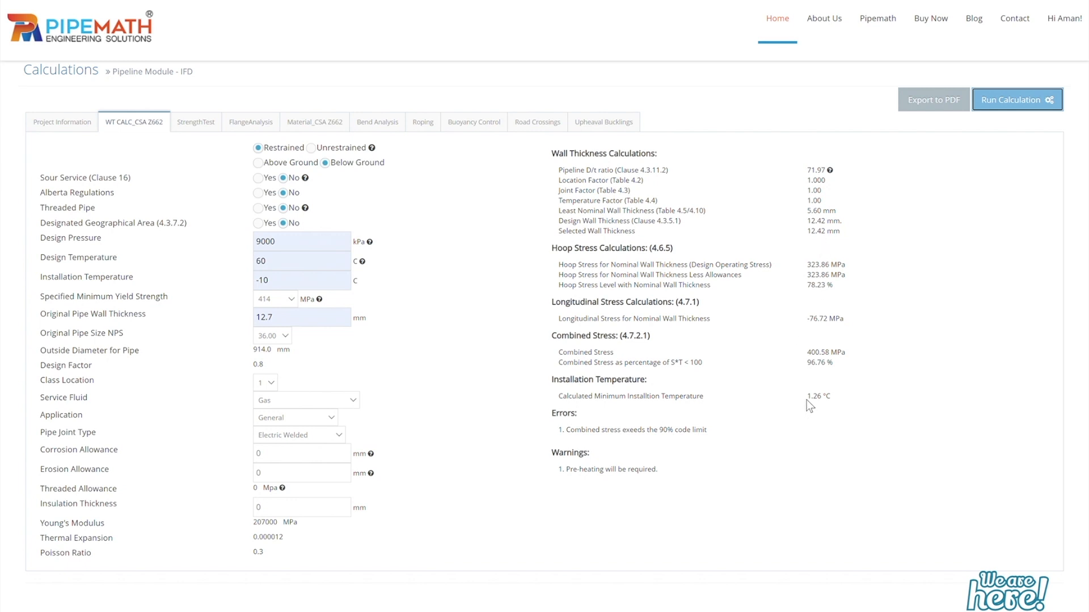
# - Compare the calculated minimum installation temperature with the entered one, raise the minimum yield strength to 483 MPa and rerun the calculation
pyautogui.moveTo(808, 400); pyautogui.dragTo(833, 401)
pyautogui.tripleClick(289, 288)
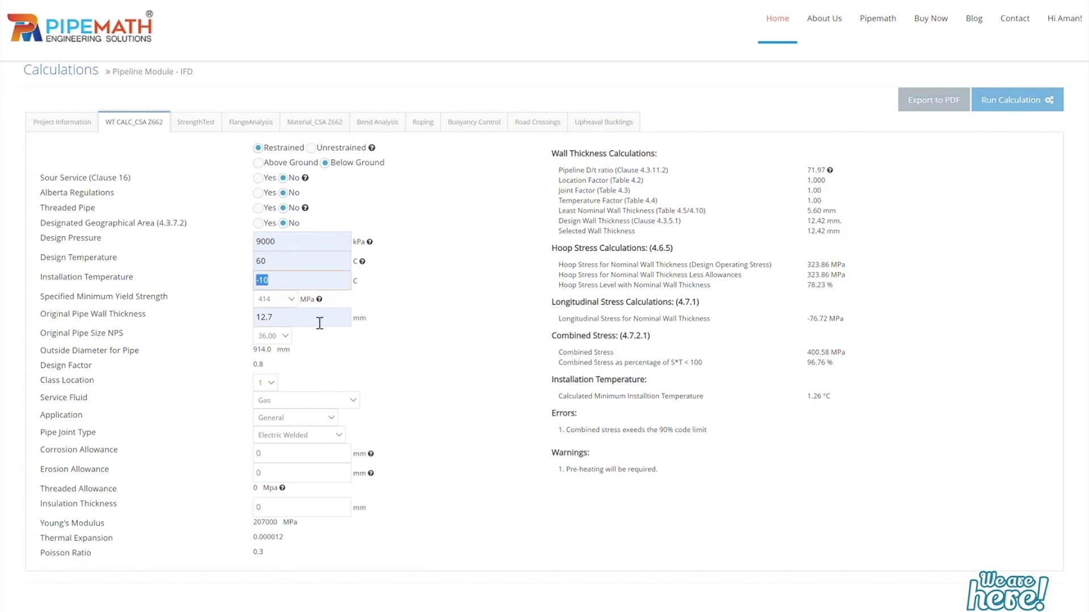
pyautogui.click(295, 303)
pyautogui.click(277, 426)
pyautogui.click(997, 94)
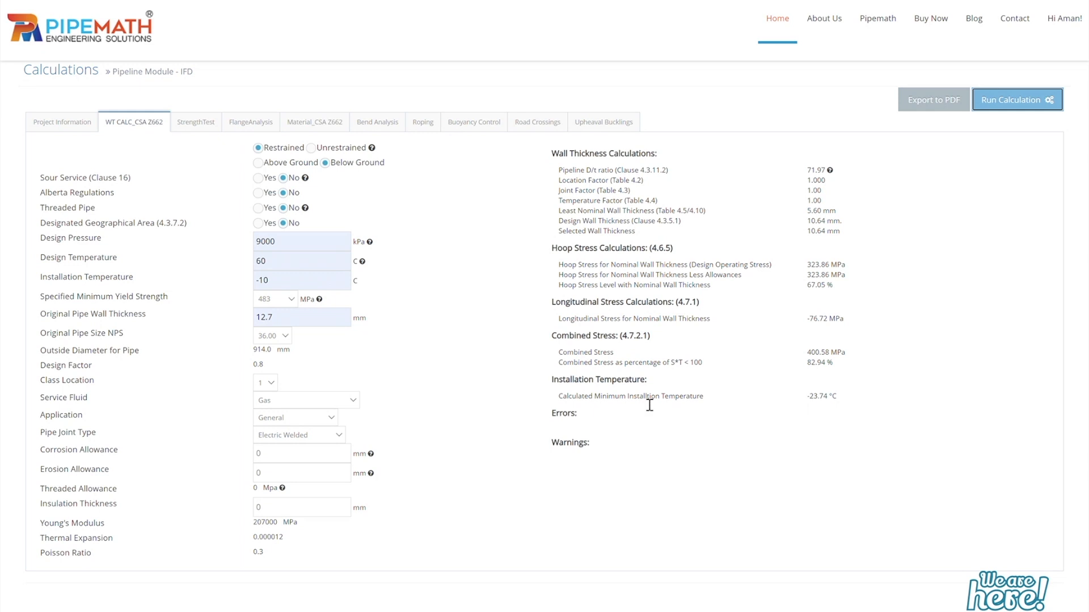
# - Run the strength test with a 30 m elevation difference and liquid test medium, and compare the minimum test pressure with the hydrotest limits
pyautogui.click(195, 122)
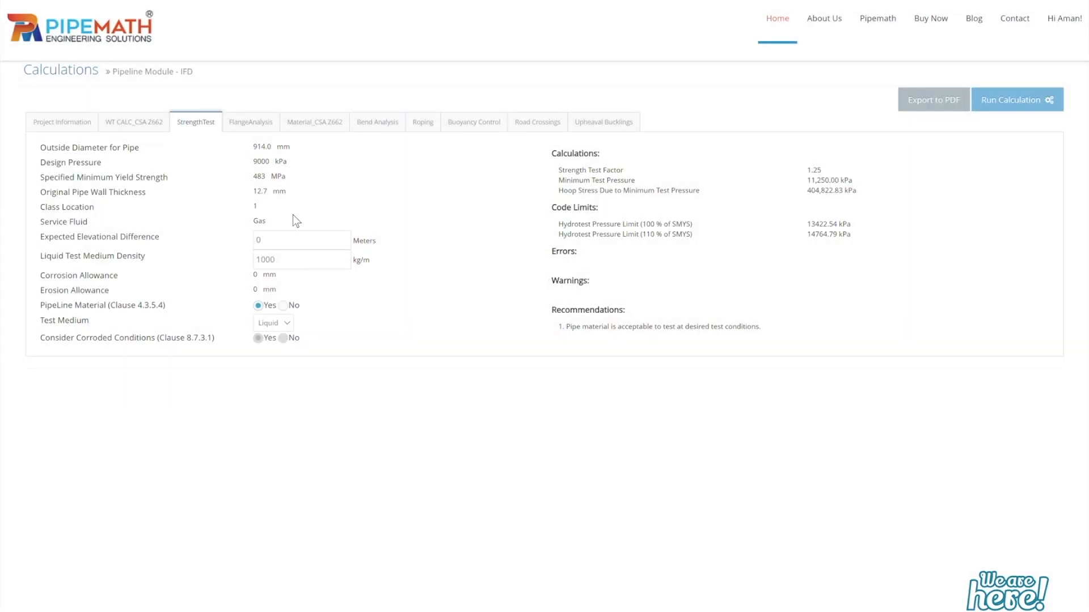
pyautogui.doubleClick(317, 246)
pyautogui.write('30')
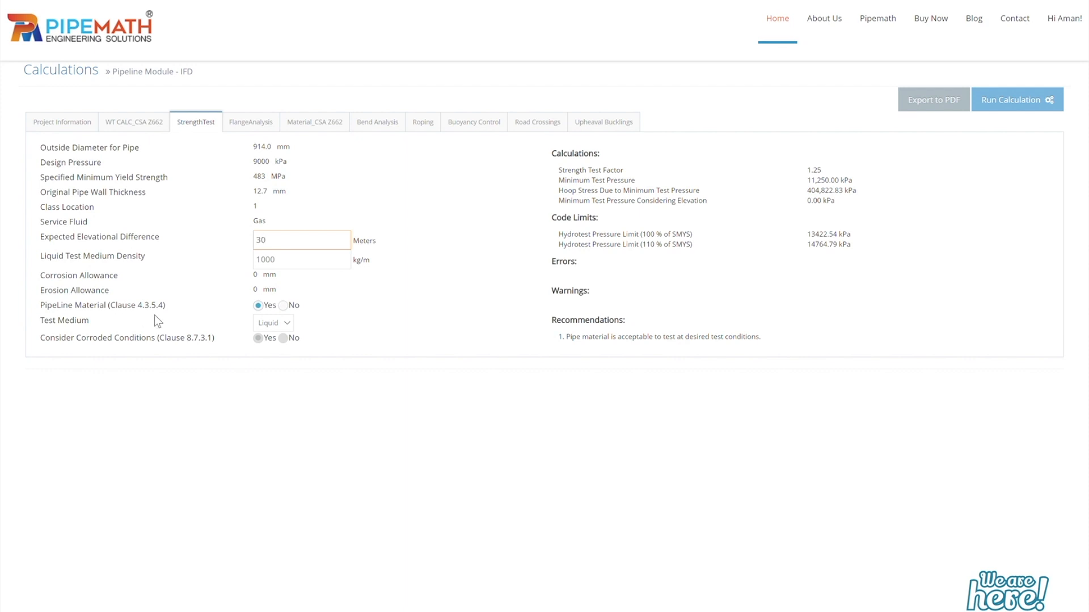
pyautogui.click(268, 326)
pyautogui.click(1014, 107)
pyautogui.moveTo(809, 203); pyautogui.dragTo(850, 210)
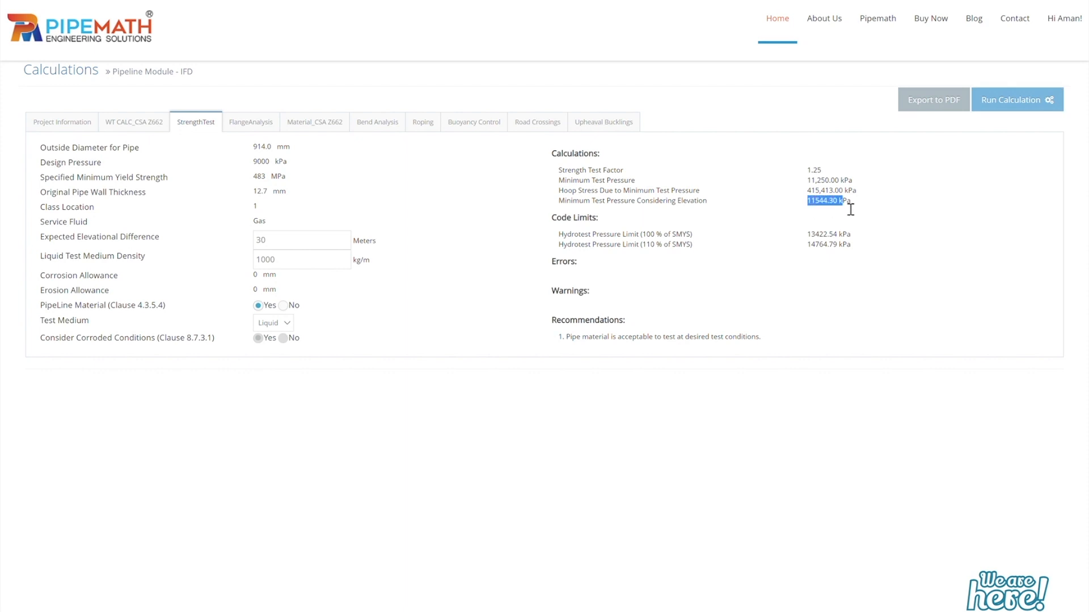
pyautogui.click(816, 242)
pyautogui.moveTo(808, 234); pyautogui.dragTo(843, 247)
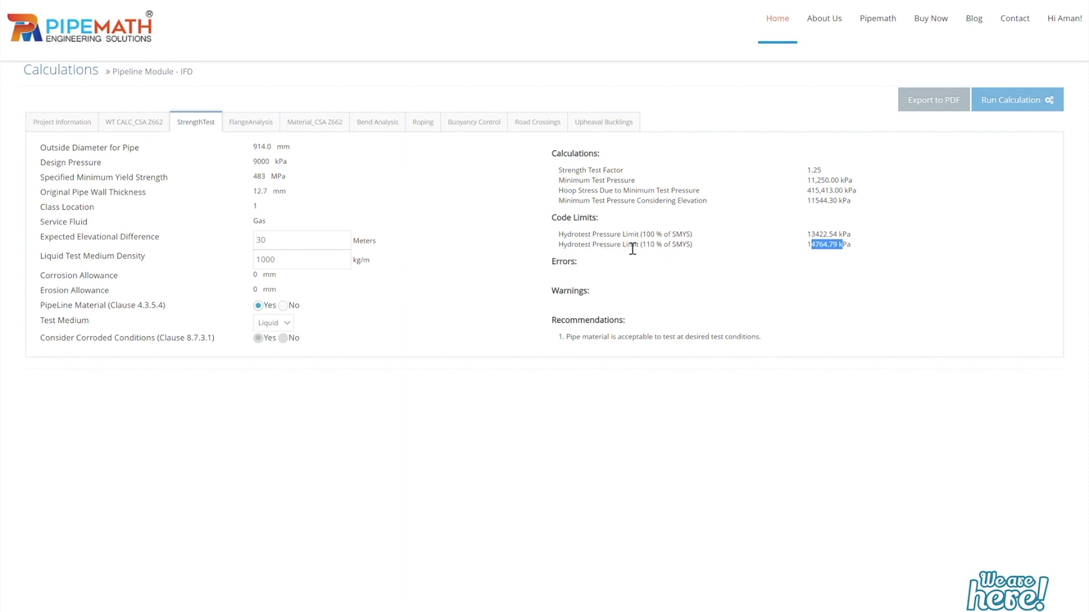
pyautogui.moveTo(637, 245); pyautogui.dragTo(657, 247)
# - Set the flange rating to PN100 under CSA Z245.12 and run the flange analysis
pyautogui.click(270, 130)
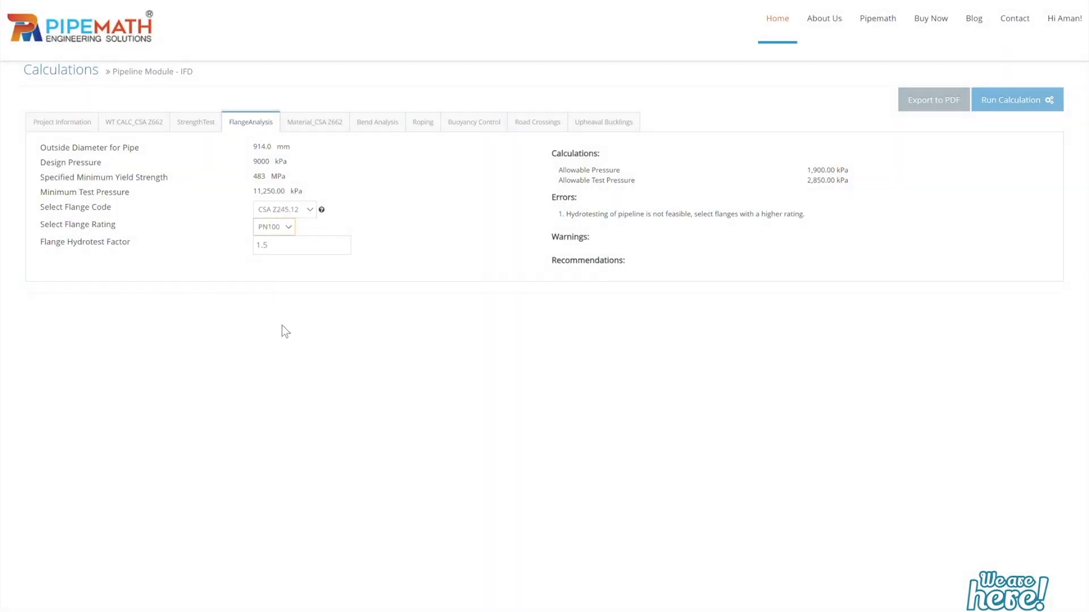
pyautogui.click(1037, 106)
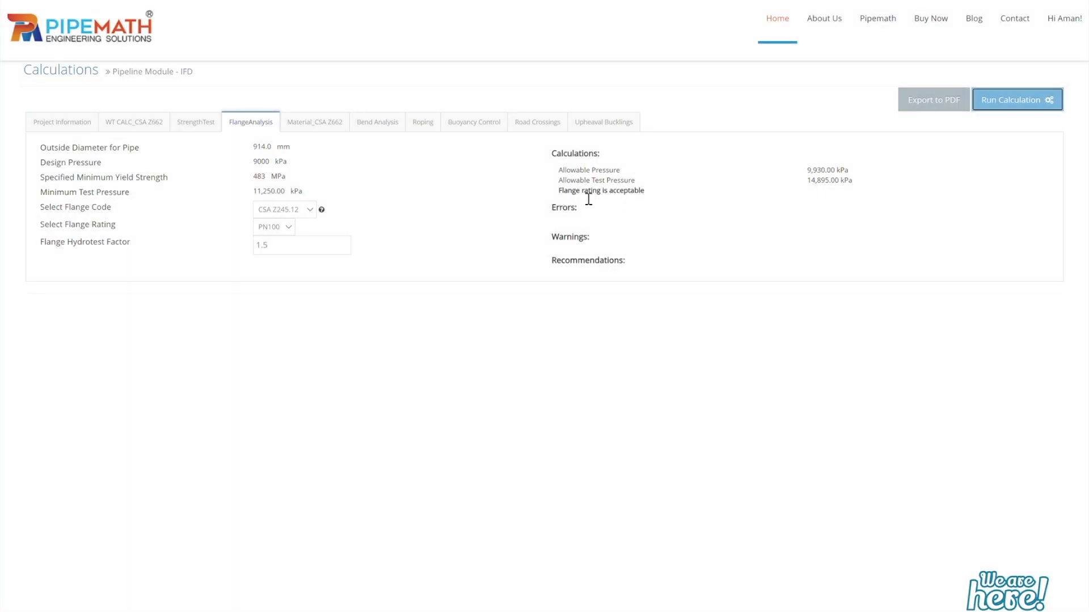
# - Set the CSA Z245.1 pipe material grade to Any Grade, Cat. II and run the material calculation
pyautogui.click(340, 131)
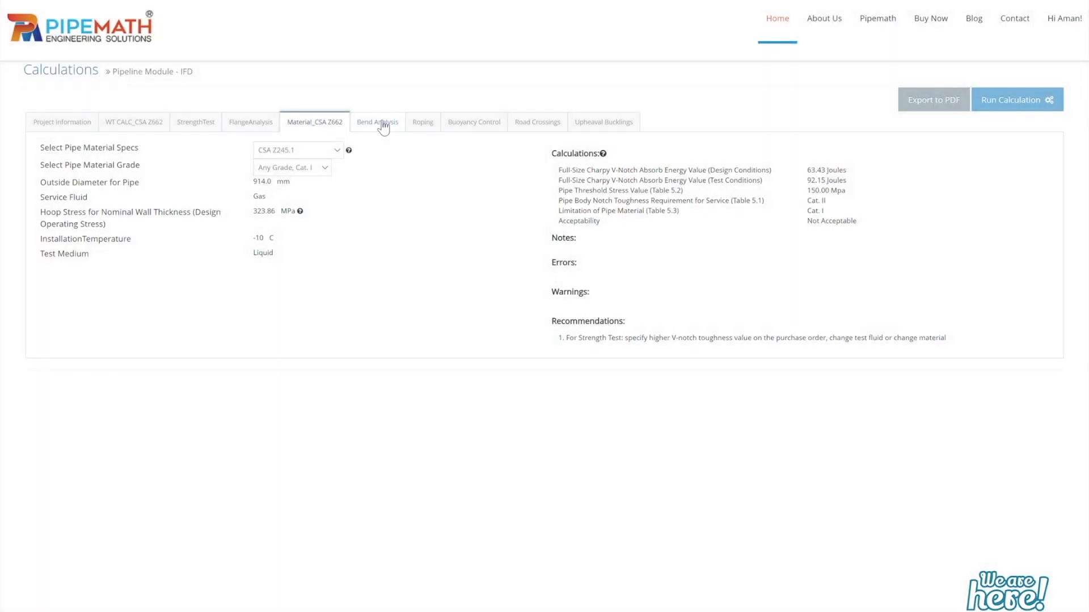
pyautogui.click(320, 168)
pyautogui.click(1008, 109)
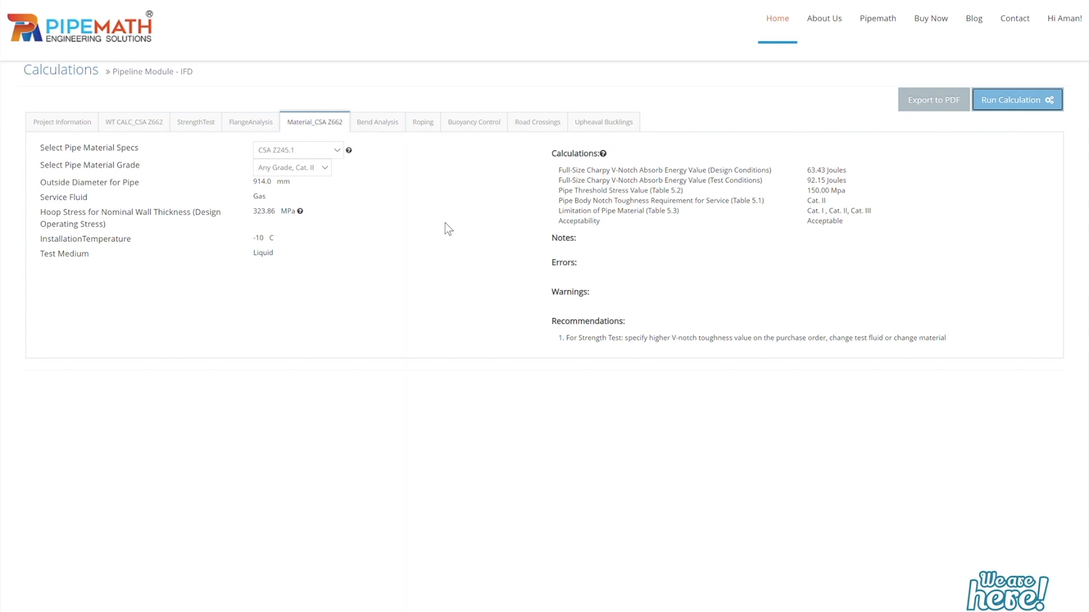
# - In the bend analysis, set the pipe random length to 24000 mm, Double Joint, a 90 degree bend angle and 5% mill tolerance
pyautogui.click(384, 130)
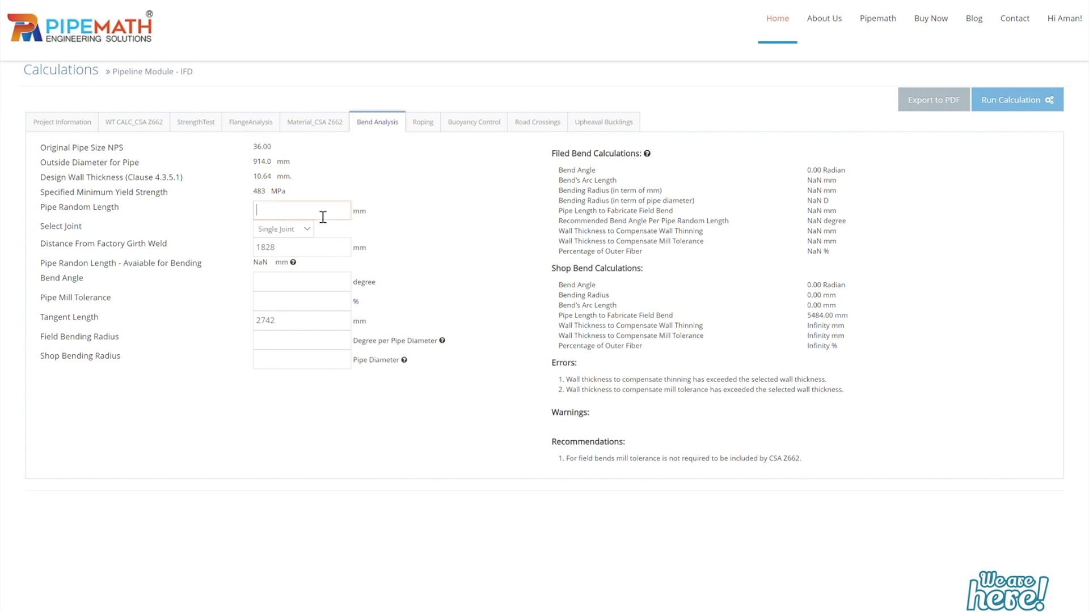
pyautogui.write('24000')
pyautogui.press('Tab')
pyautogui.press('Down')
pyautogui.press('Tab')
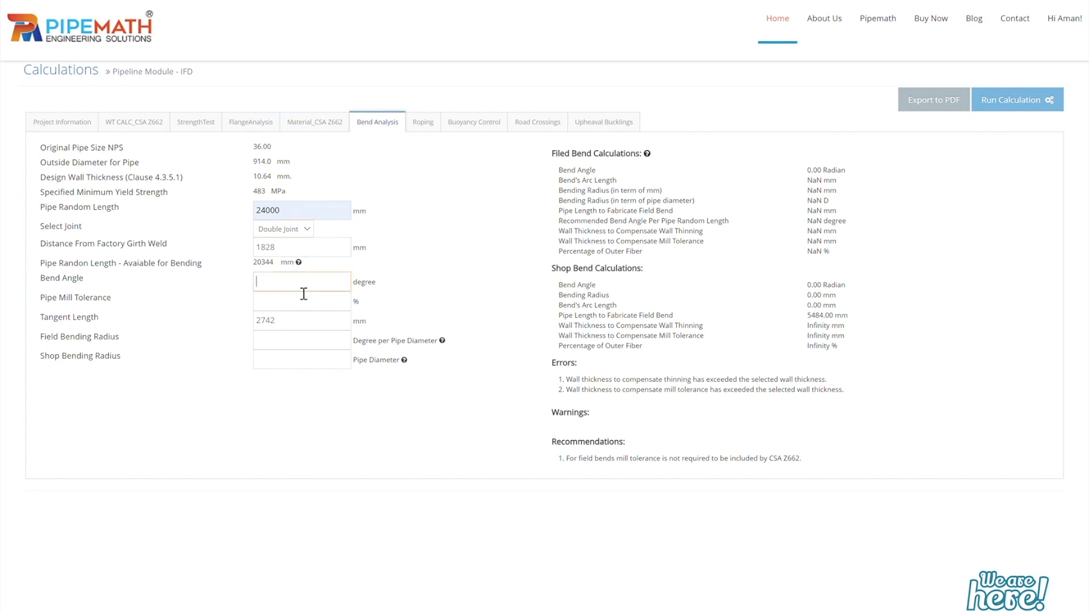
pyautogui.write('90')
pyautogui.press('Tab')
pyautogui.write('5')
# - Set the field bending radius to 1 degree per pipe diameter and the shop bending radius to 5 pipe diameters, and run the bend calculation
pyautogui.click(303, 343)
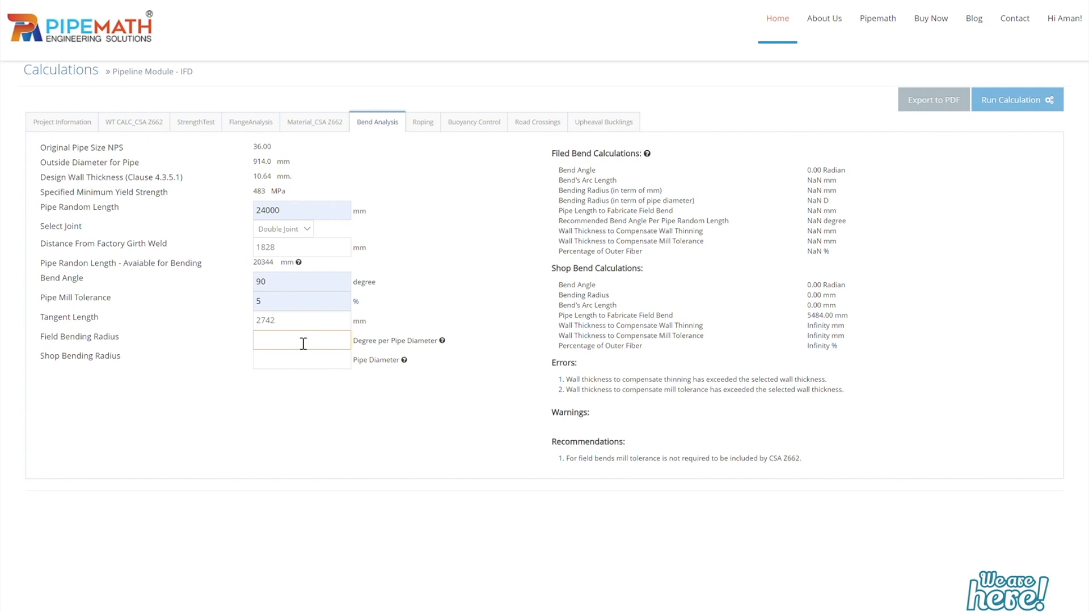
pyautogui.write('1')
pyautogui.click(301, 368)
pyautogui.write('5')
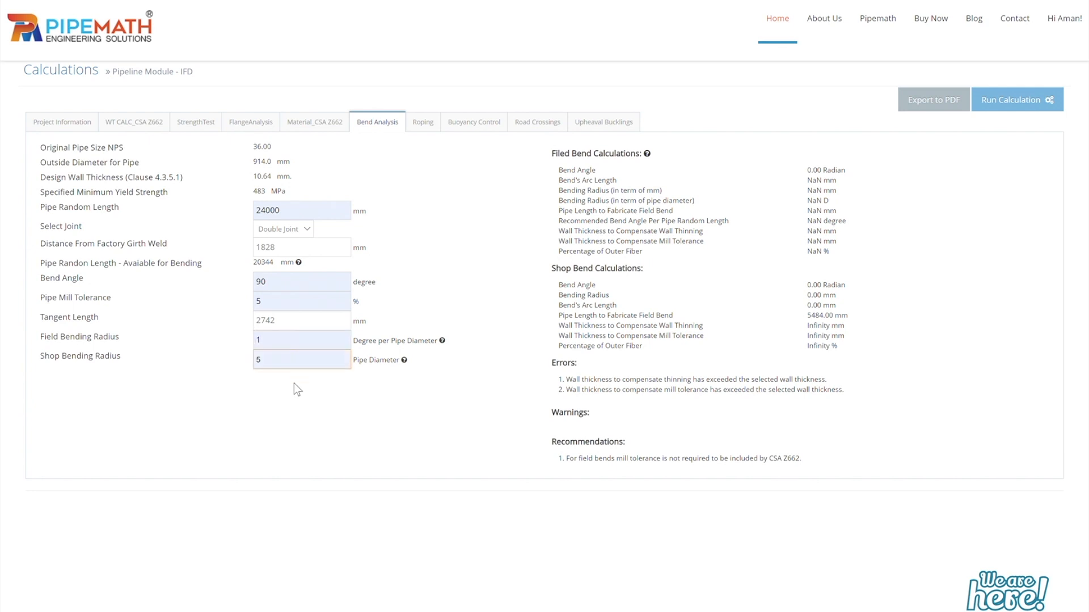
pyautogui.click(1023, 101)
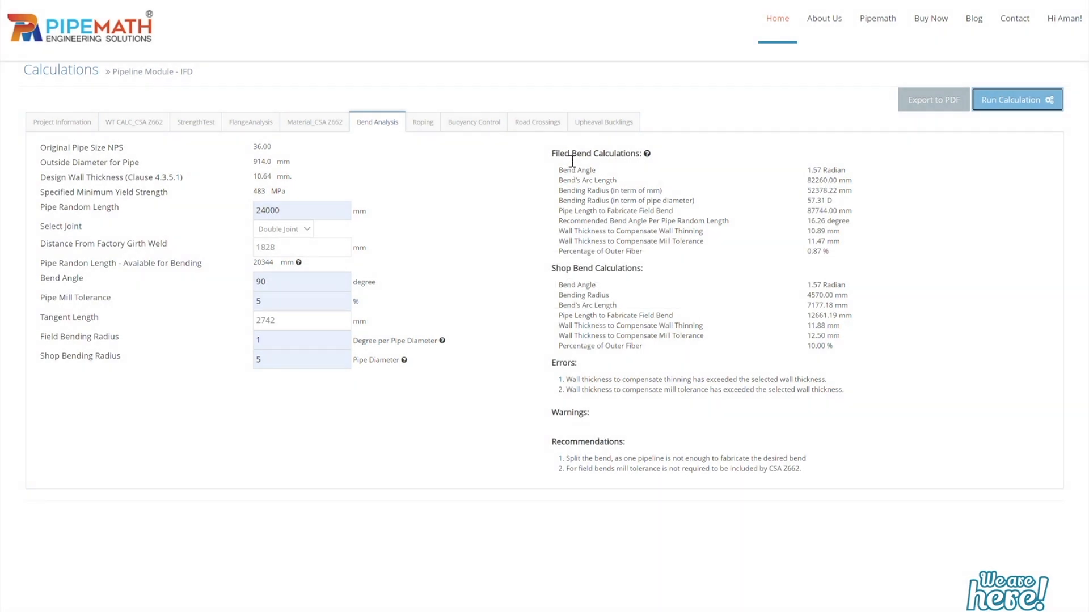
# - Check the field bend's required pipe length, set the field bending radius to 1.5 degrees per pipe diameter and rerun the calculation
pyautogui.moveTo(558, 153); pyautogui.dragTo(605, 155)
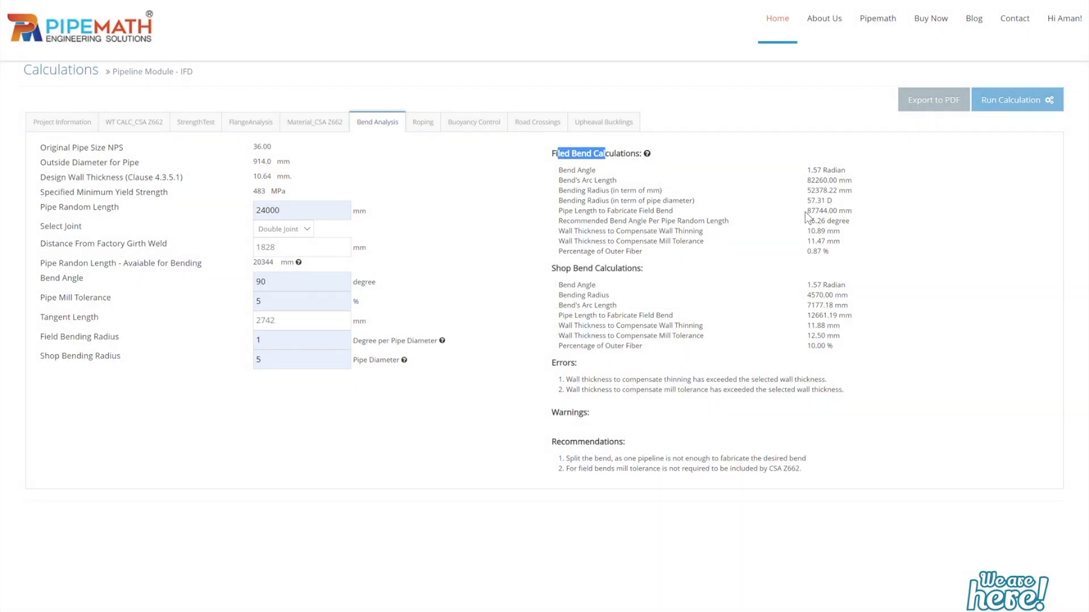
pyautogui.moveTo(578, 213); pyautogui.dragTo(677, 220)
pyautogui.moveTo(811, 211); pyautogui.dragTo(828, 214)
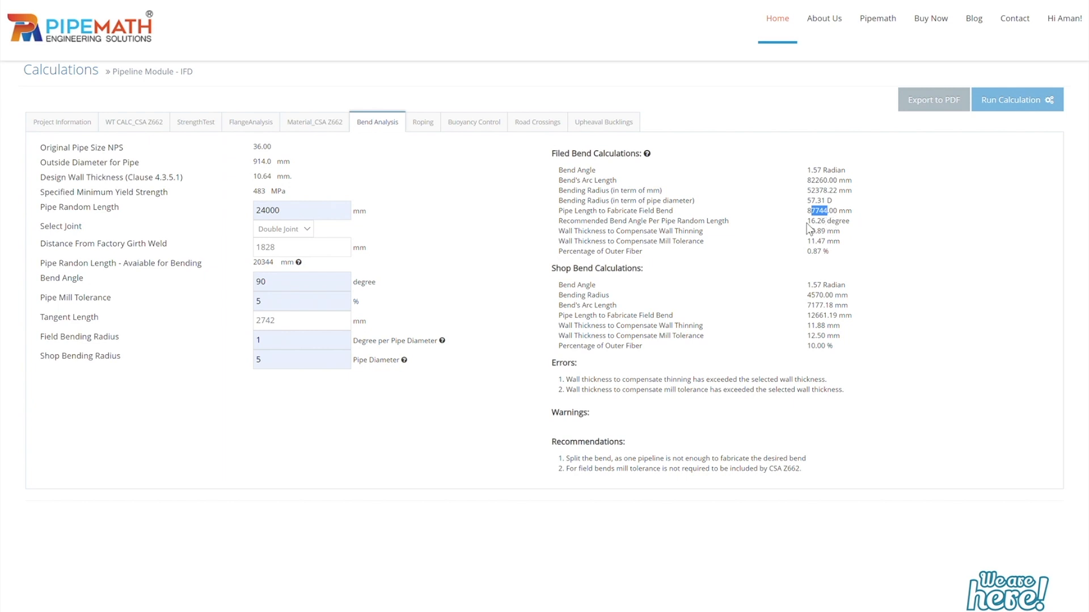
pyautogui.doubleClick(302, 346)
pyautogui.write('1.5')
pyautogui.click(1012, 102)
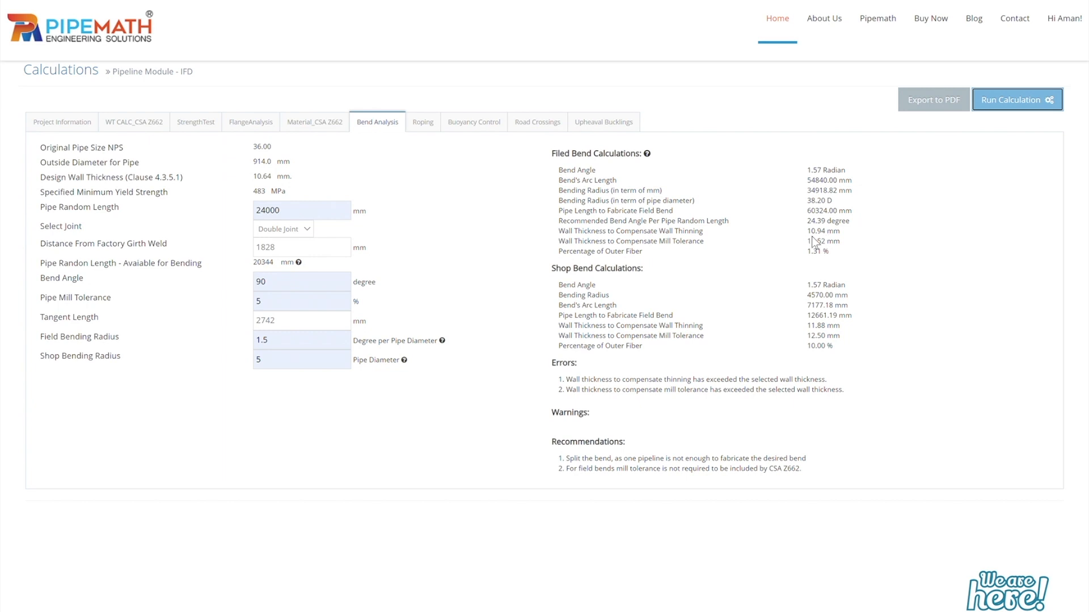
# - Check the shop bend's pipe length, wall thicknesses and outer fiber percentage, set the shop bending radius to 10 pipe diameters and rerun the calculation
pyautogui.click(826, 250)
pyautogui.moveTo(807, 316); pyautogui.dragTo(853, 316)
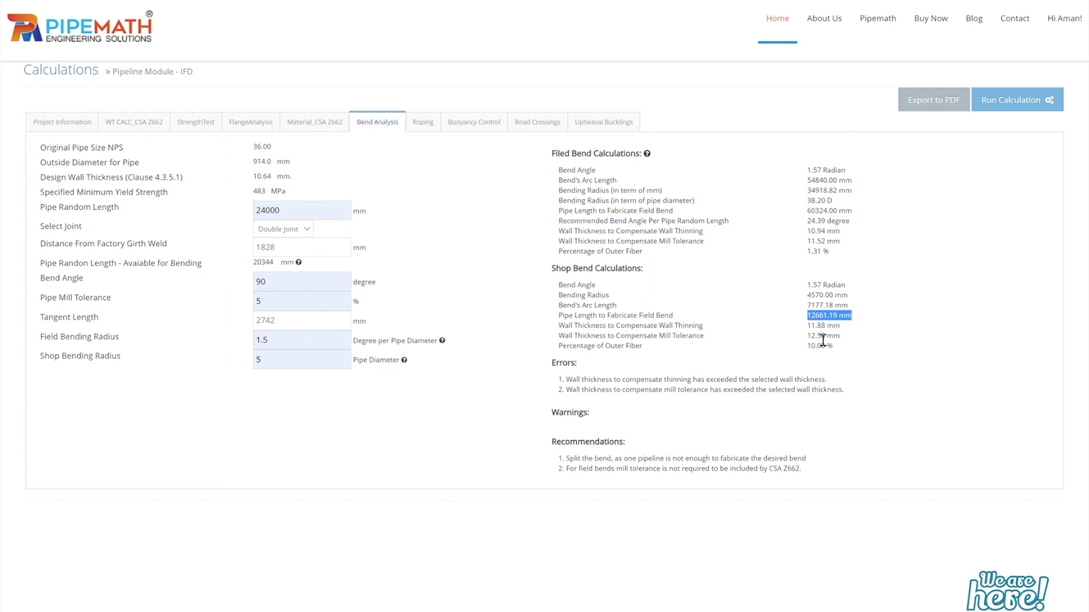
pyautogui.moveTo(807, 325); pyautogui.dragTo(833, 337)
pyautogui.moveTo(807, 346); pyautogui.dragTo(839, 352)
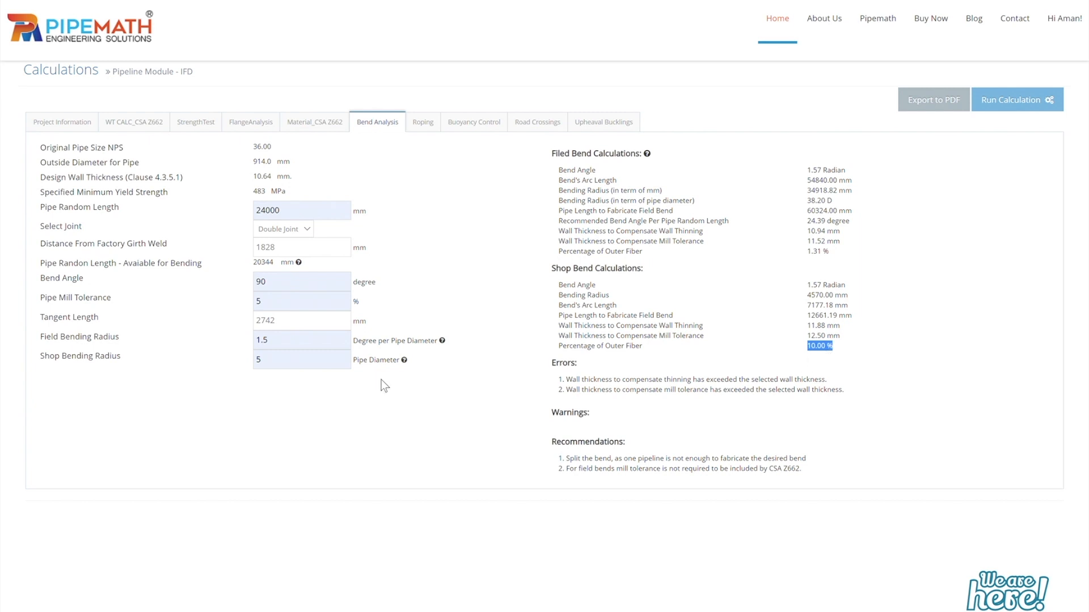
pyautogui.doubleClick(283, 367)
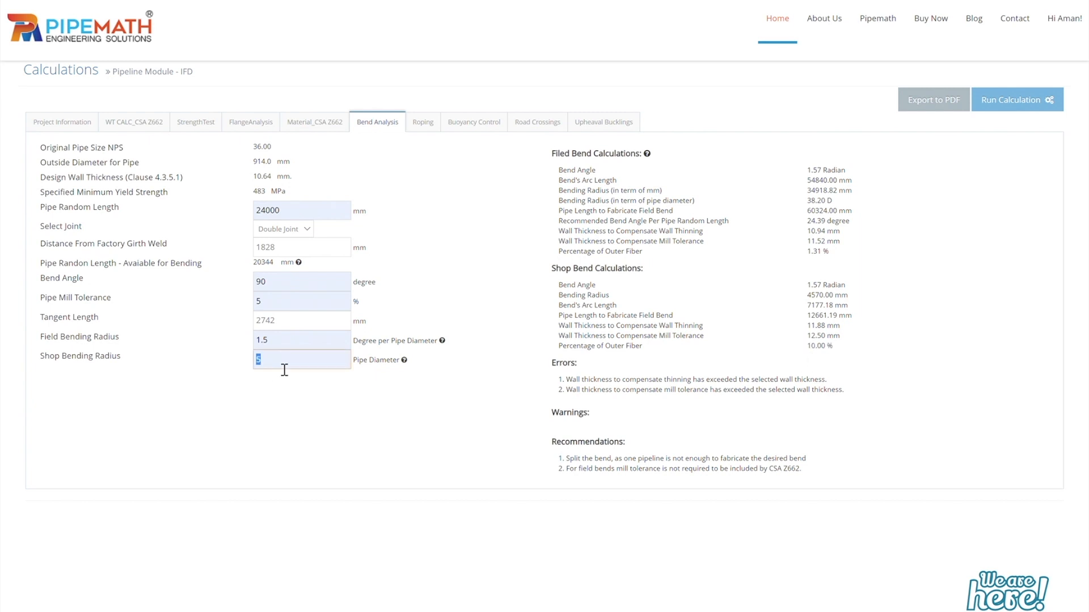
pyautogui.press('BackSpace')
pyautogui.write('10')
pyautogui.click(1040, 111)
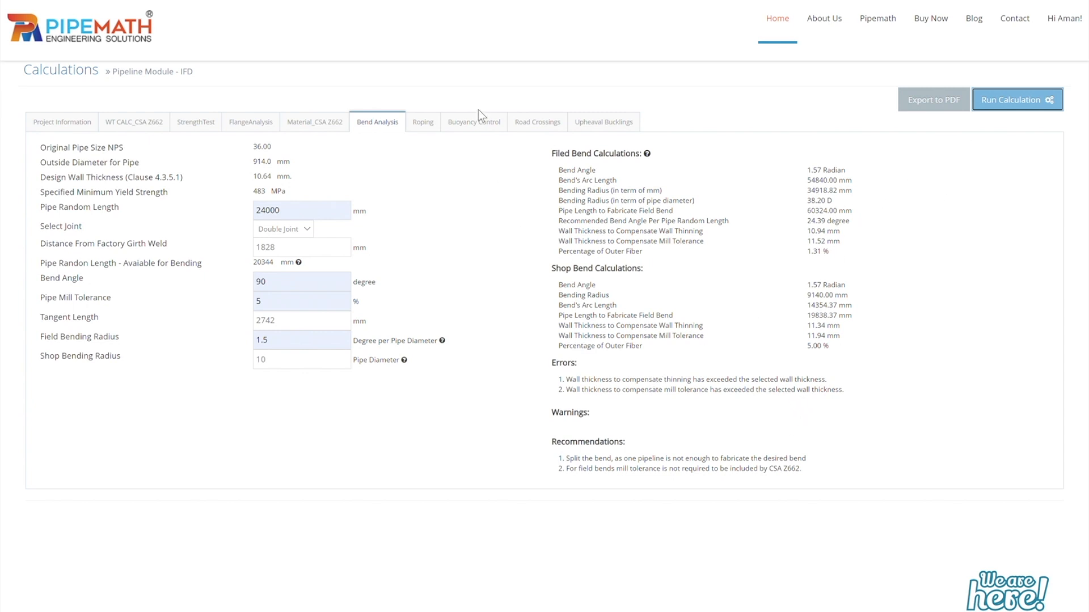
# - Examine the roping results for allowable stress, available roping stress and both roping bending radii
pyautogui.click(434, 130)
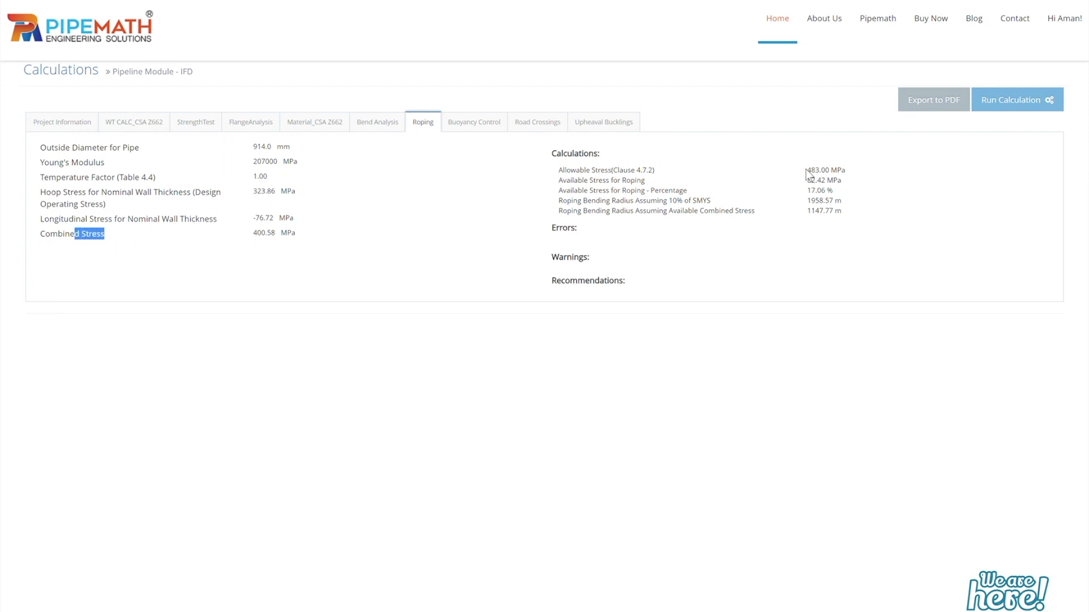
pyautogui.moveTo(807, 170); pyautogui.dragTo(837, 171)
pyautogui.moveTo(807, 181); pyautogui.dragTo(846, 187)
pyautogui.moveTo(665, 203); pyautogui.dragTo(834, 202)
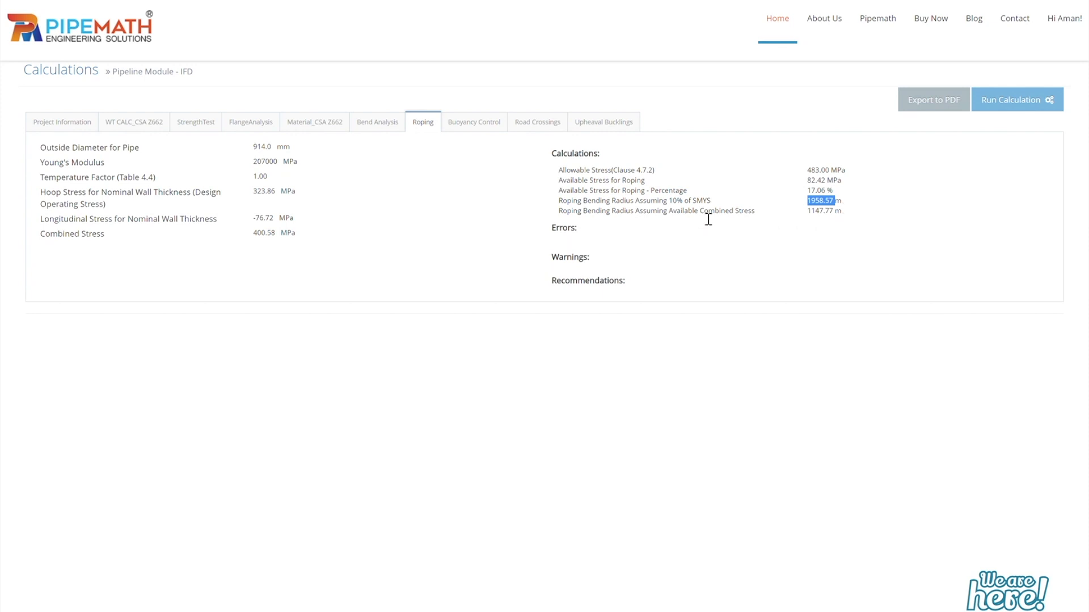
pyautogui.moveTo(677, 214); pyautogui.dragTo(835, 215)
# - Set the buoyancy control dry unit weight to Sand, dense and uniform, and run the calculation
pyautogui.click(475, 125)
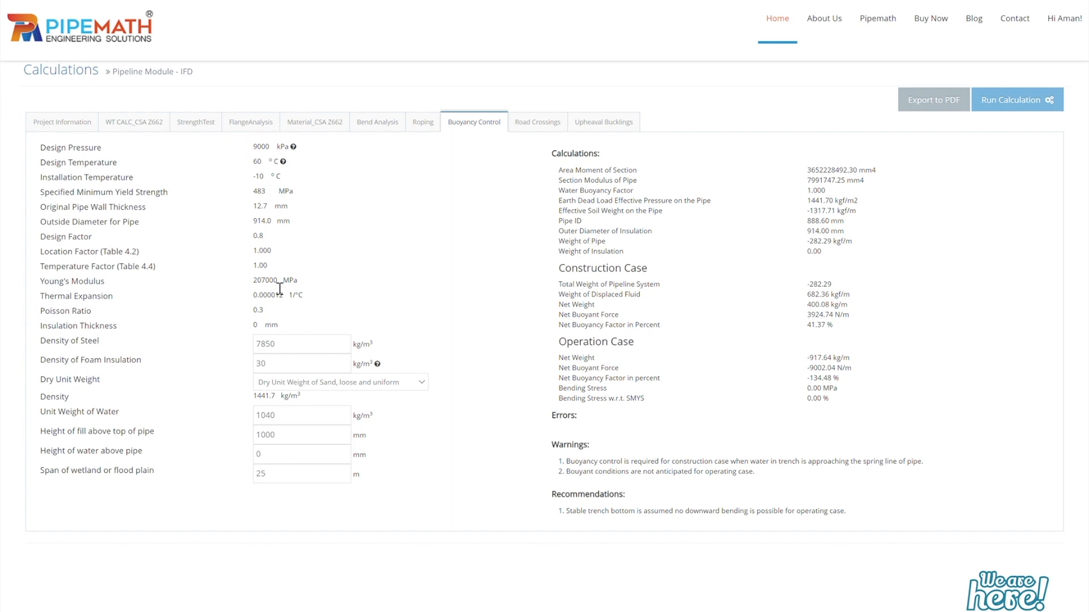
pyautogui.doubleClick(293, 371)
pyautogui.click(290, 386)
pyautogui.click(305, 430)
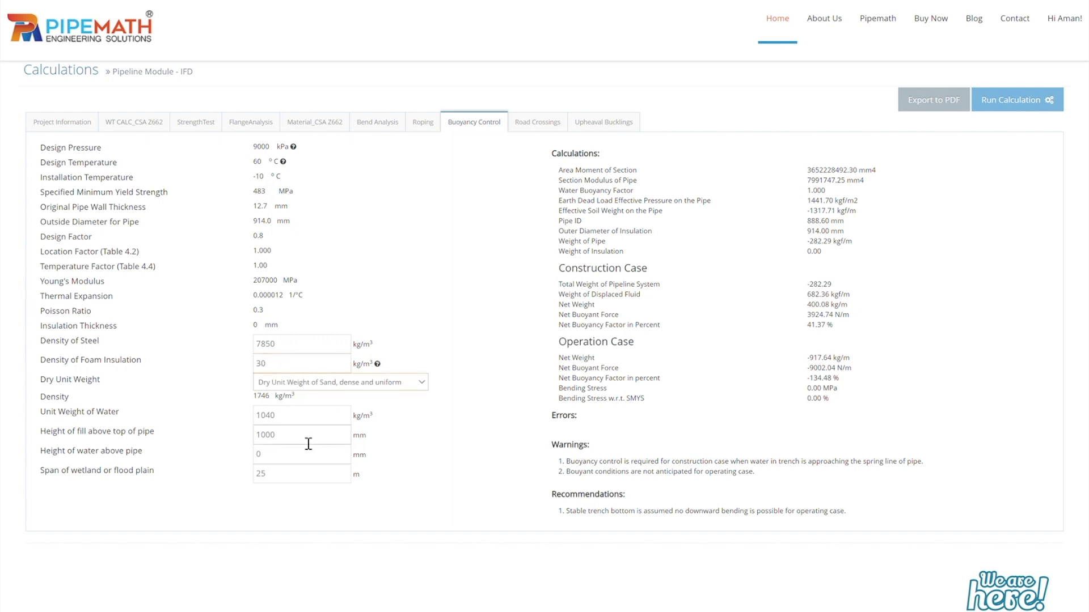
pyautogui.doubleClick(300, 462)
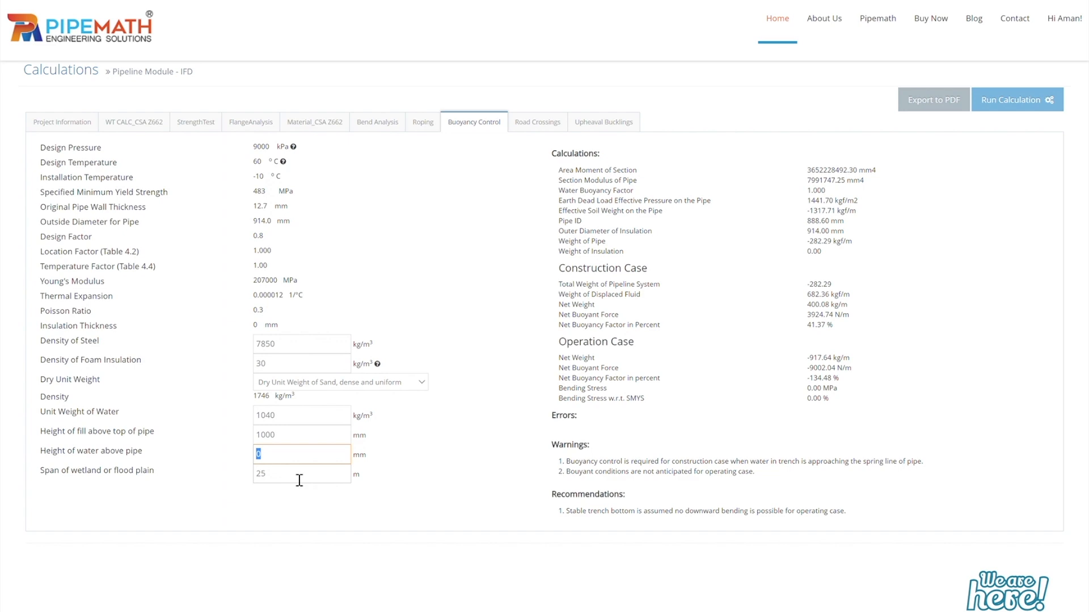
pyautogui.click(1010, 110)
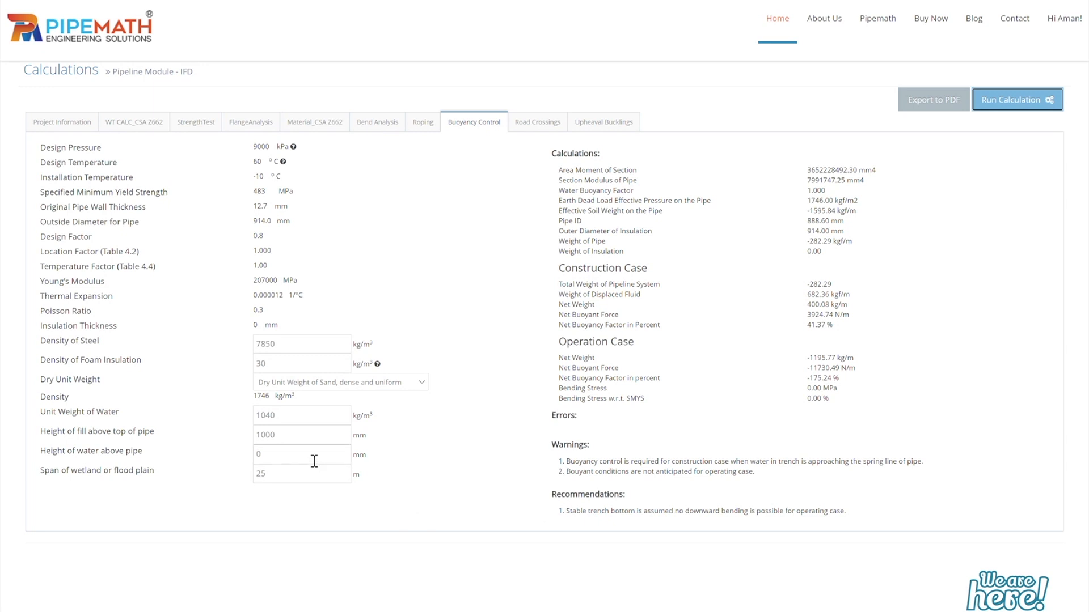
# - Run the road crossing calculation with a 9000 kg live load and stiff to very stiff clays and silts; medium dense sands and gravels
pyautogui.click(555, 128)
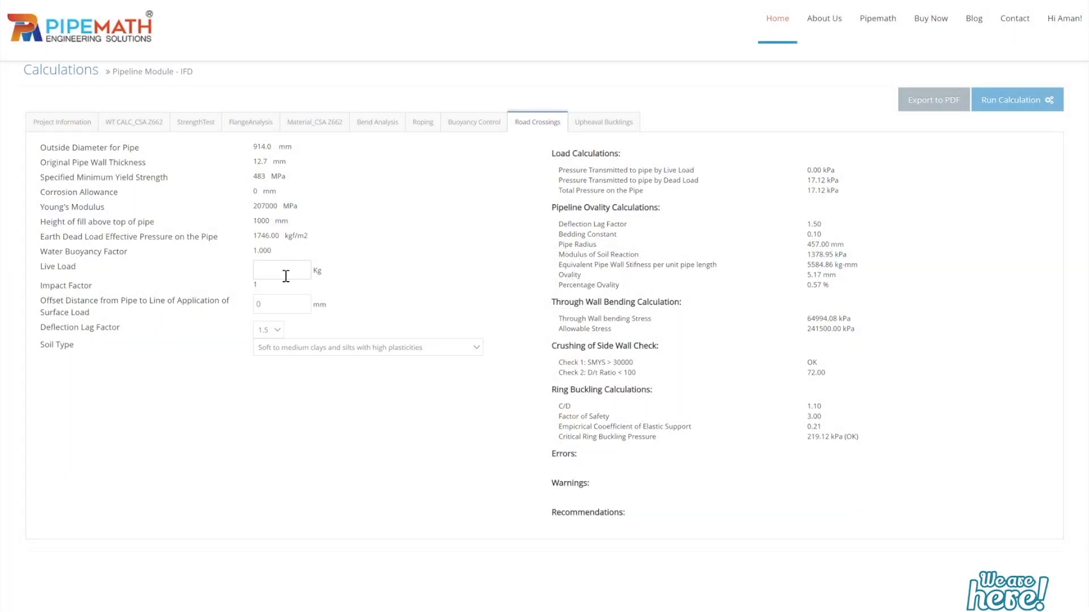
pyautogui.write('9000')
pyautogui.click(307, 347)
pyautogui.press('Down')
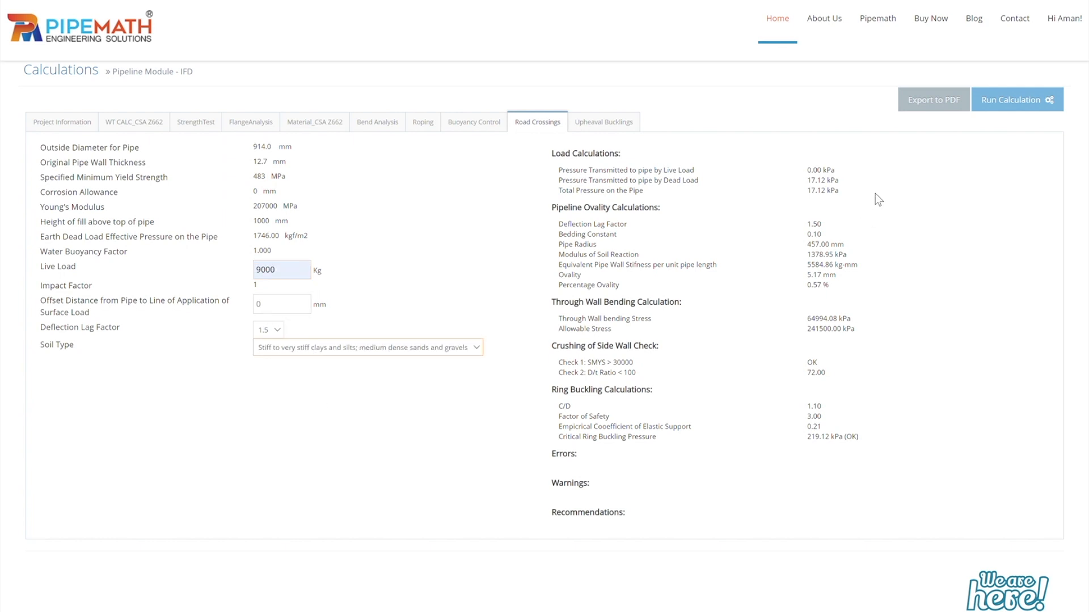
pyautogui.click(1006, 105)
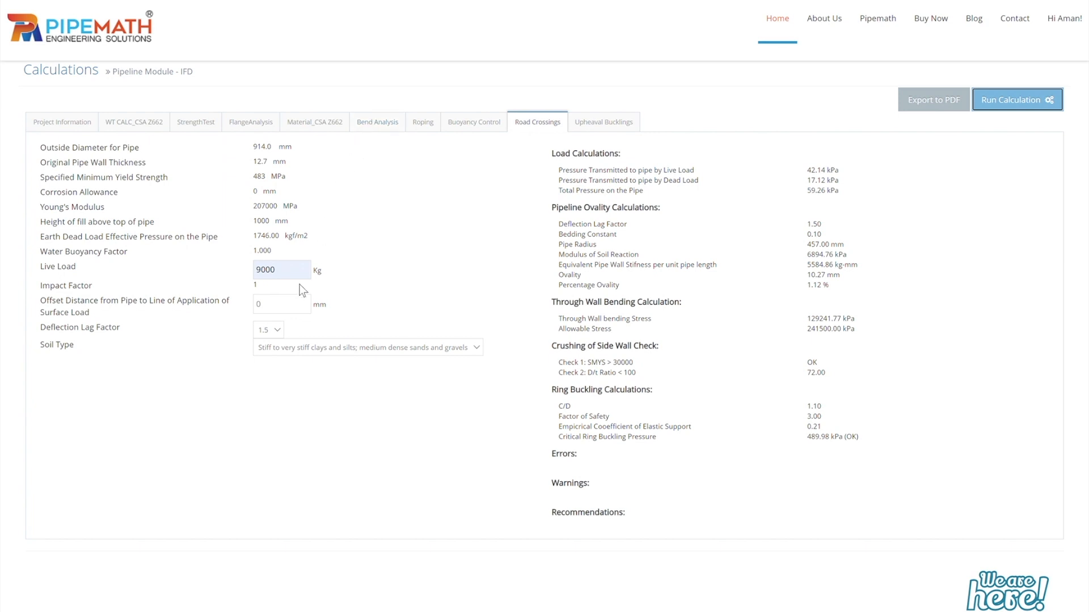
# - Change the road crossing soil type to soft to medium clays and silts with low to medium plasticities, and rerun the calculation
pyautogui.doubleClick(286, 307)
pyautogui.click(464, 348)
pyautogui.click(427, 397)
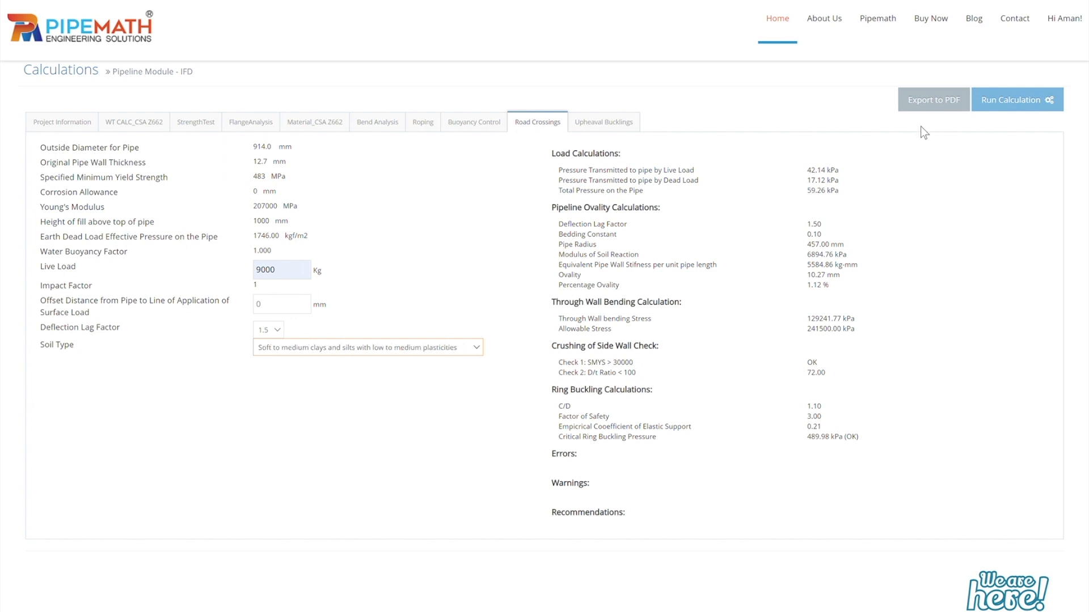
pyautogui.click(1013, 106)
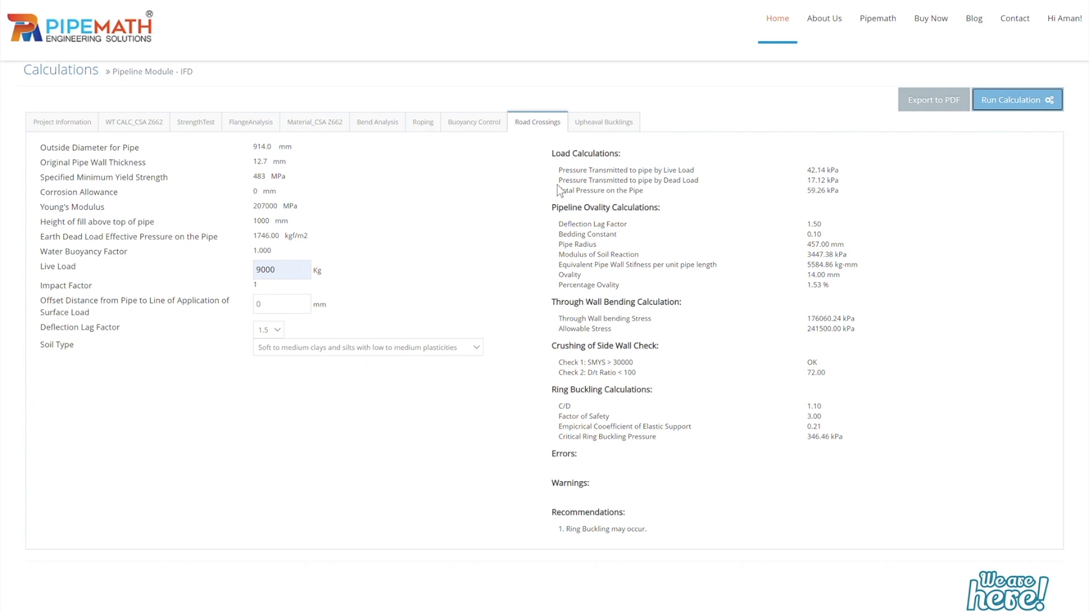
# - Set the upheaval buckling soil type to Sand and run the calculation
pyautogui.click(605, 131)
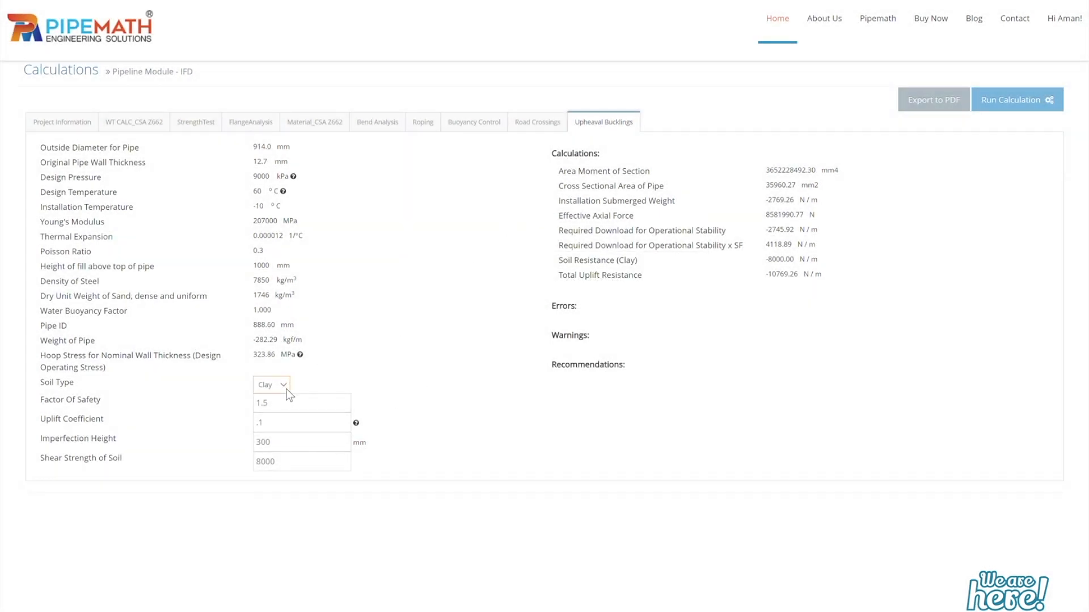
pyautogui.click(277, 430)
pyautogui.click(1008, 106)
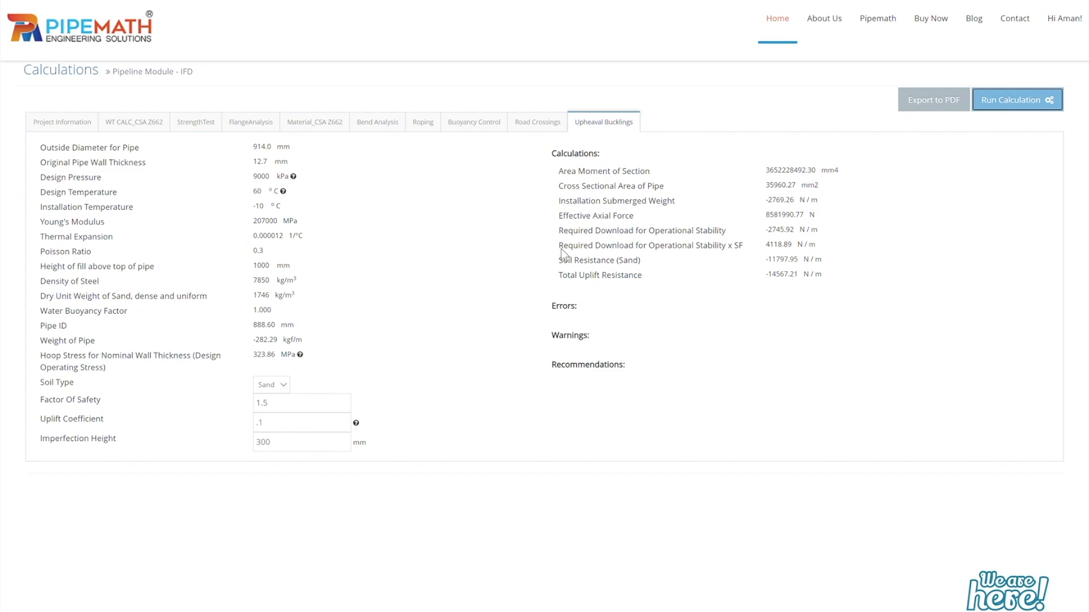
# - Export the pipeline calculations to PDF and open the downloaded report
pyautogui.click(932, 111)
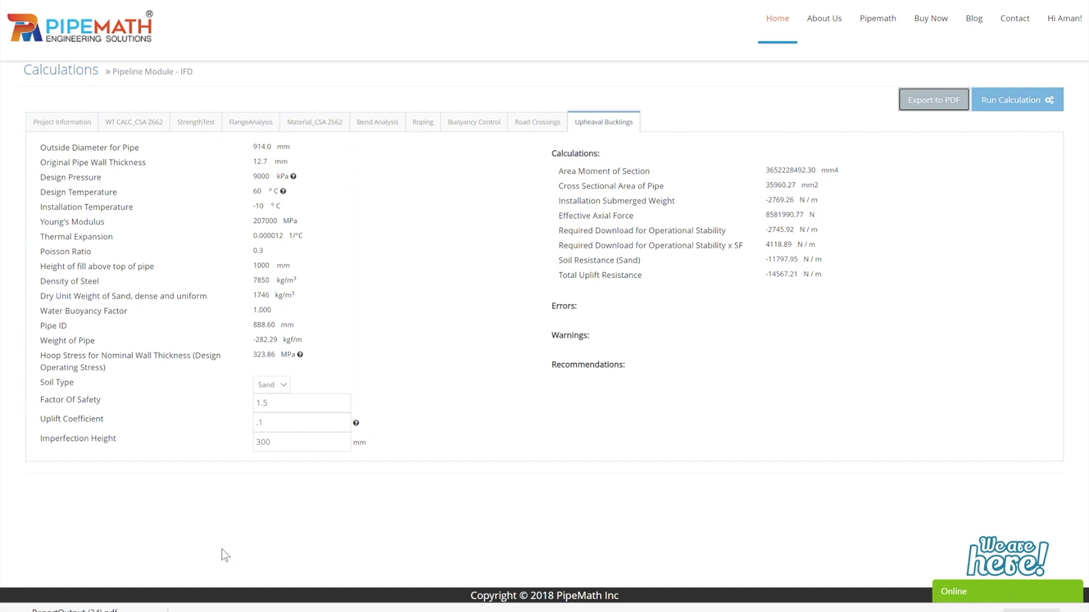
pyautogui.click(74, 609)
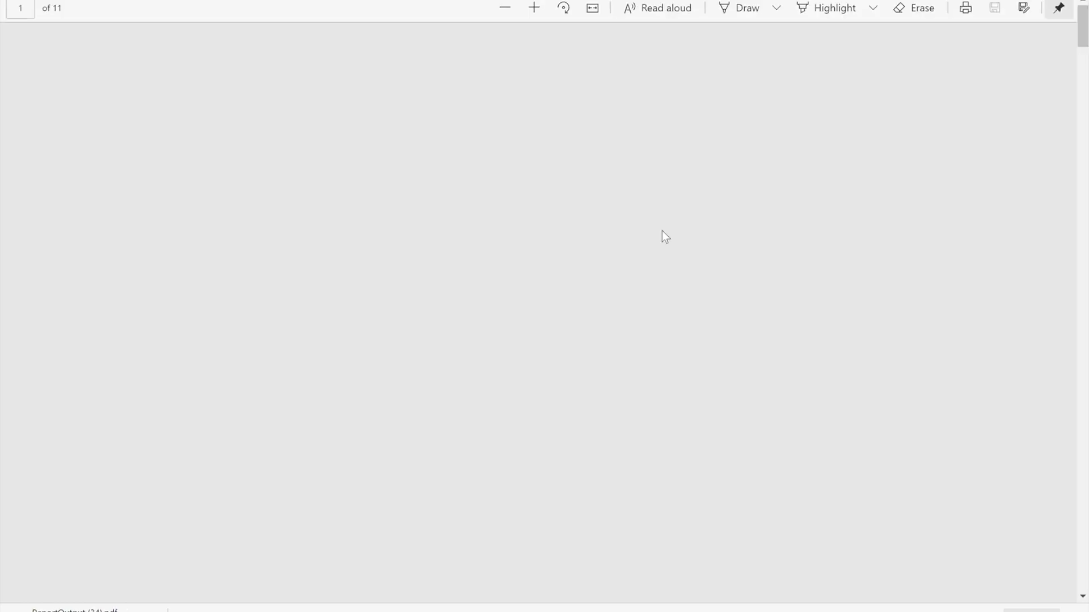
# - Review the PDF report from the cover and sign-off pages through the wall thickness and strength test calculations
pyautogui.scroll(-3, 662, 222)
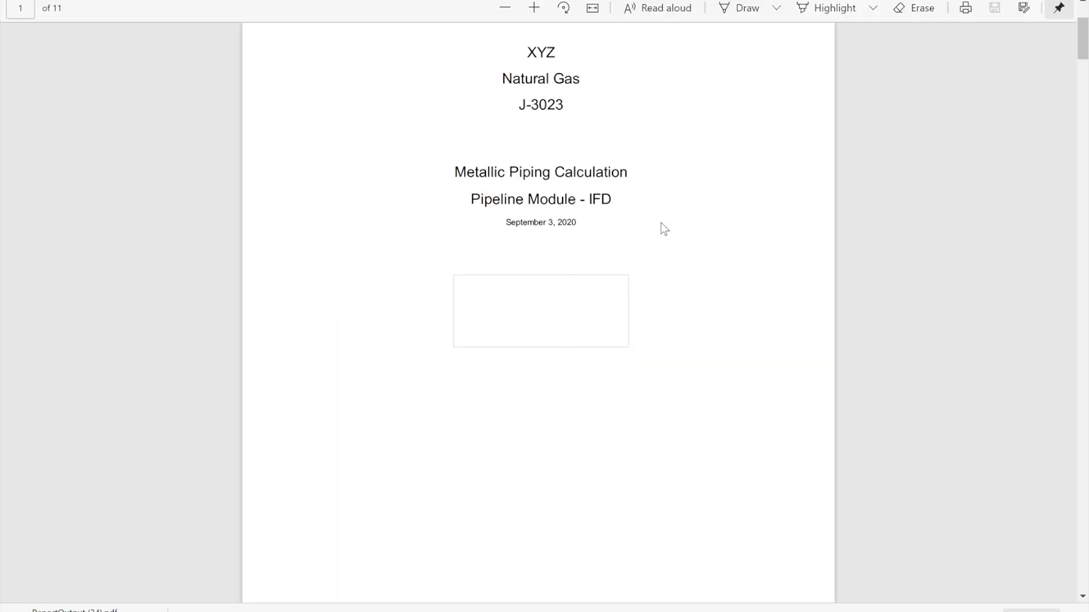
pyautogui.scroll(-10, 661, 223)
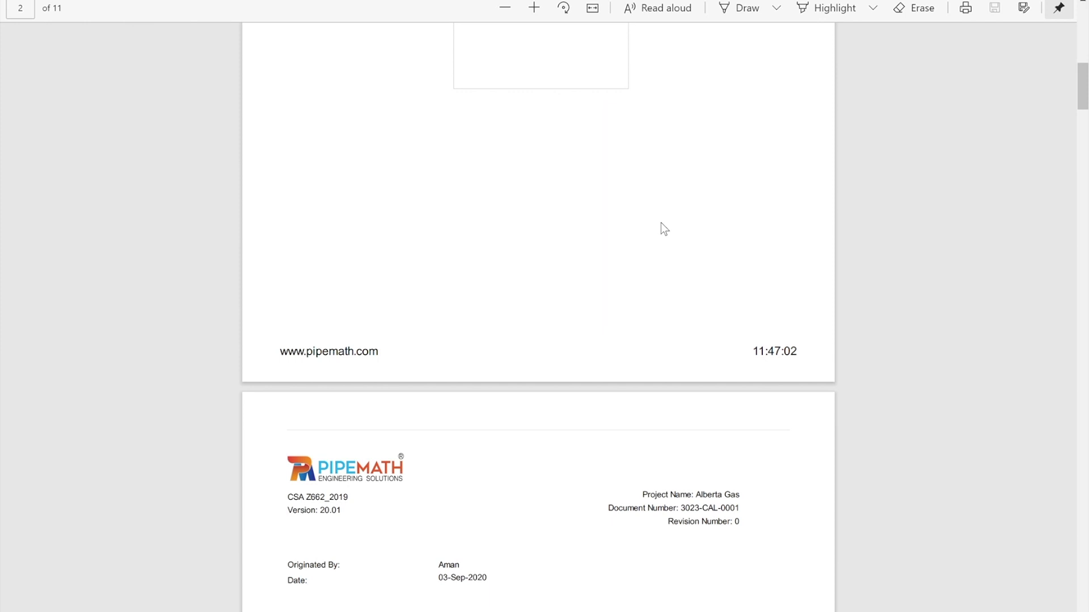
pyautogui.scroll(-8, 661, 223)
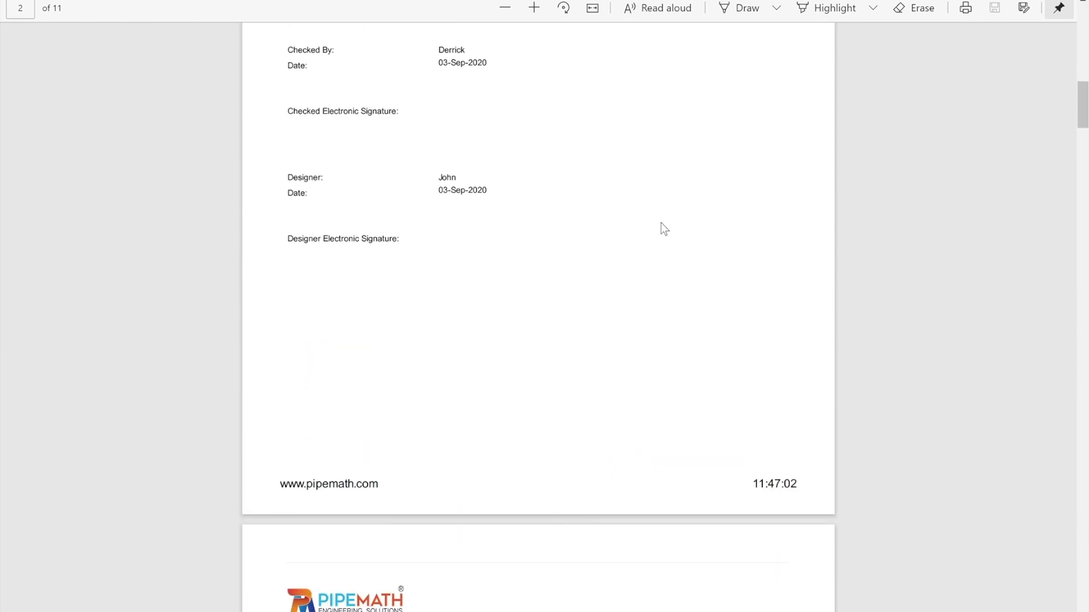
pyautogui.scroll(-3, 661, 222)
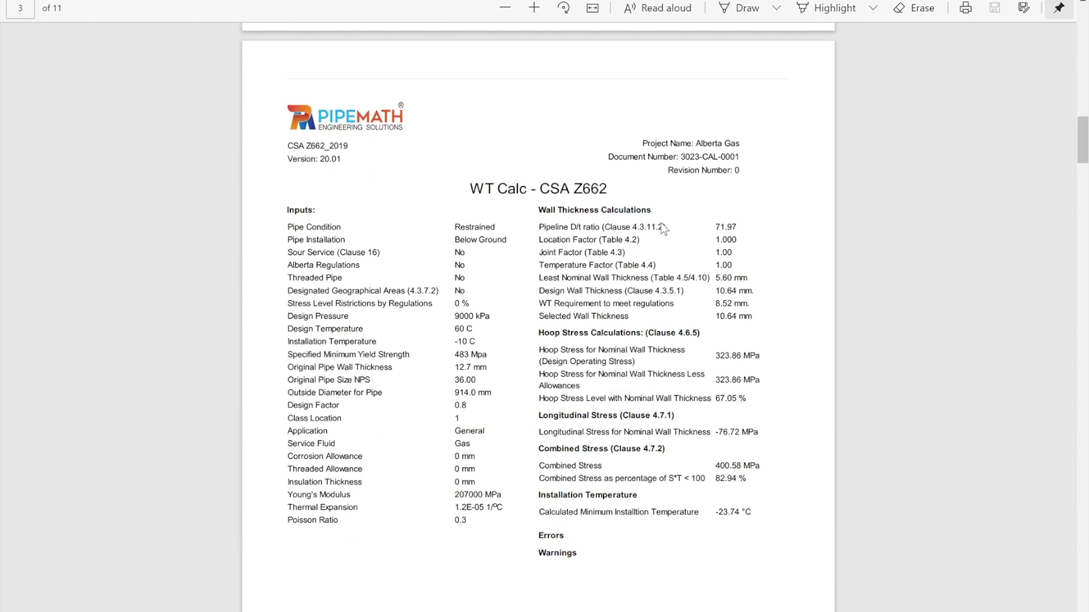
pyautogui.scroll(-3, 652, 324)
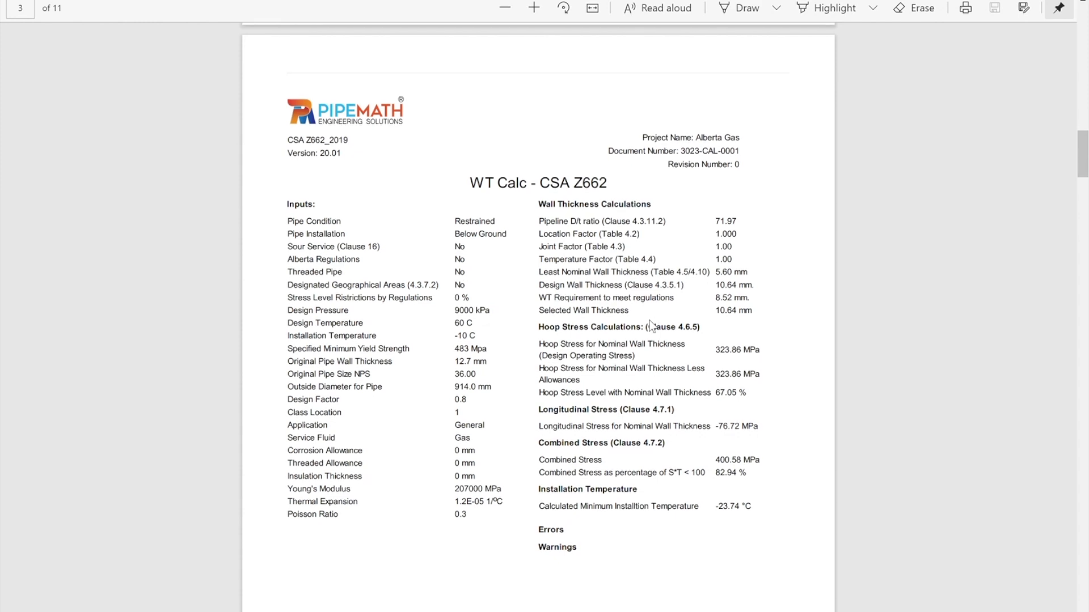
pyautogui.scroll(-7, 652, 326)
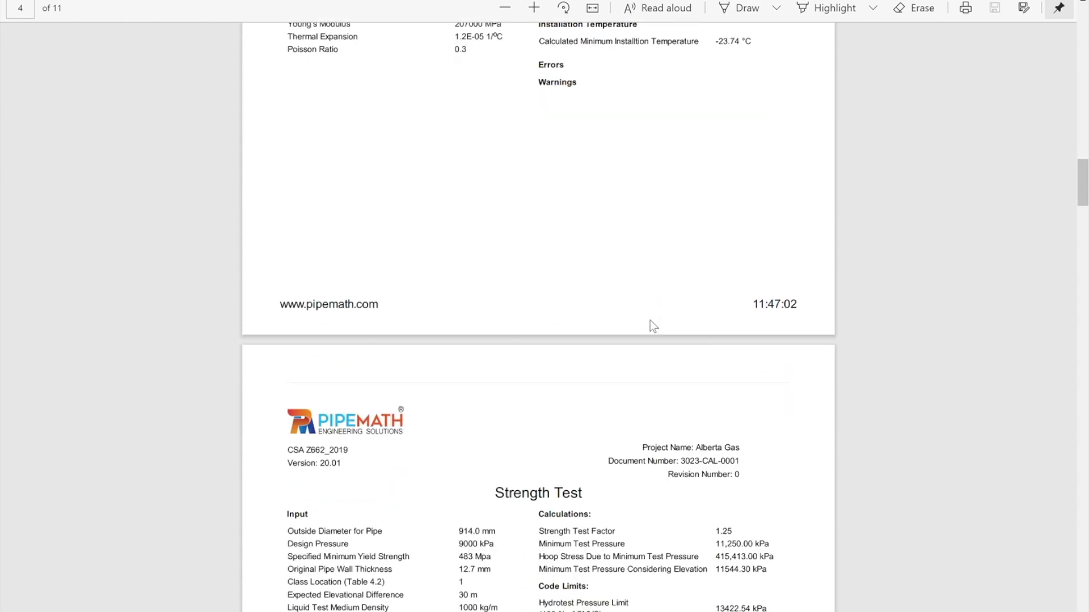
pyautogui.scroll(-1, 650, 321)
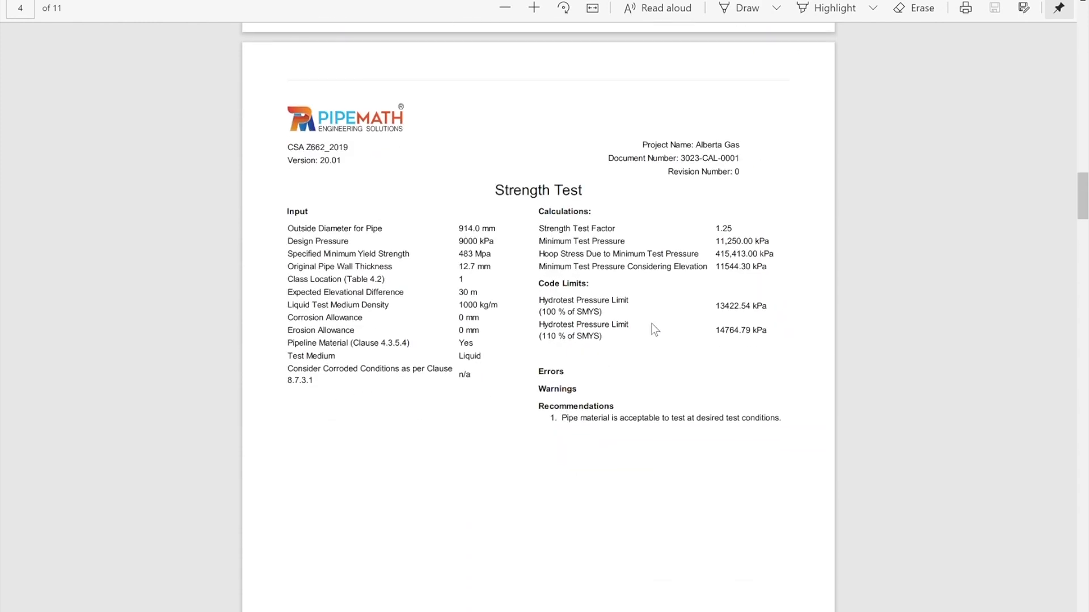
pyautogui.scroll(-4, 655, 330)
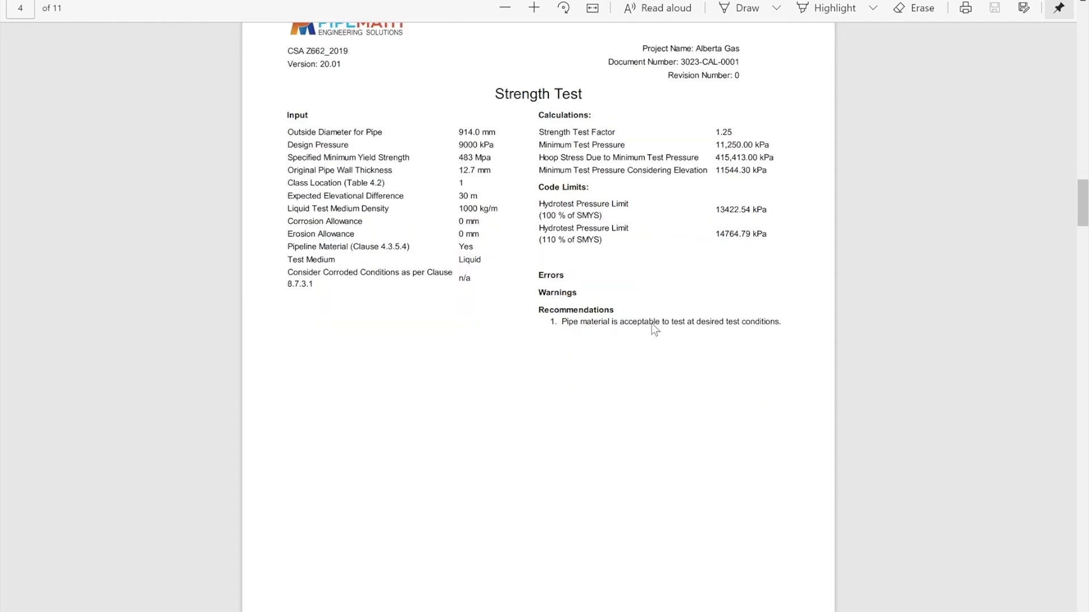
# - Examine the report's flange analysis, material, bend analysis and roping pages
pyautogui.scroll(-9, 655, 330)
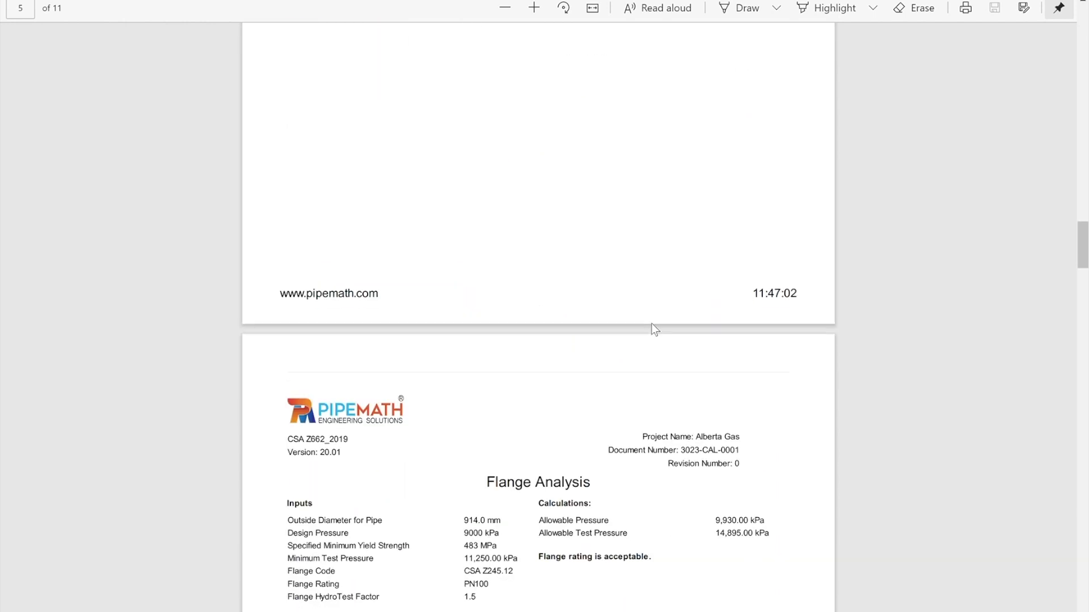
pyautogui.scroll(-8, 655, 330)
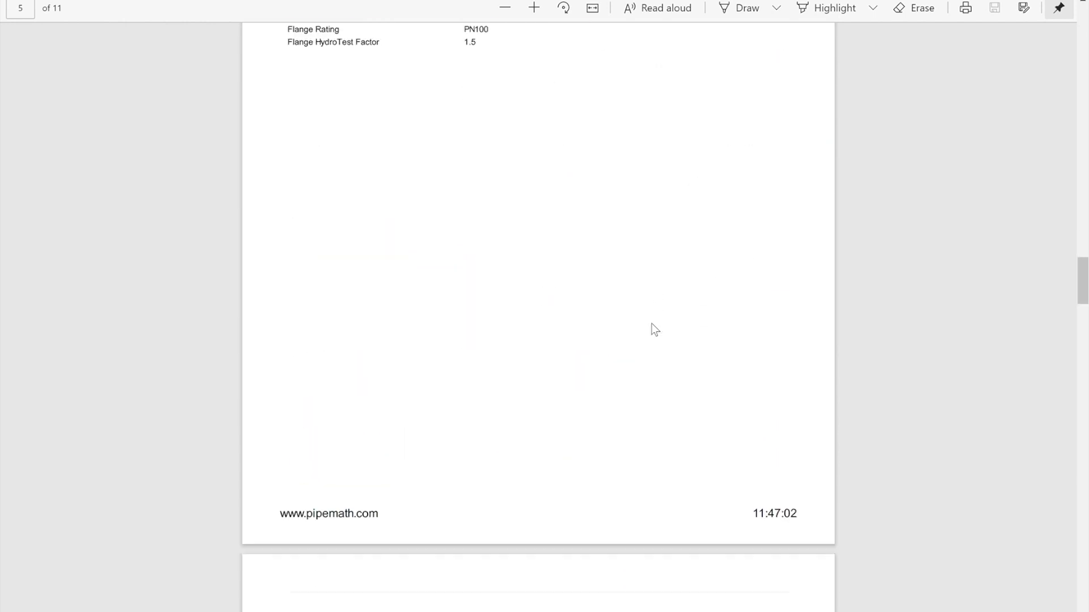
pyautogui.scroll(-4, 654, 330)
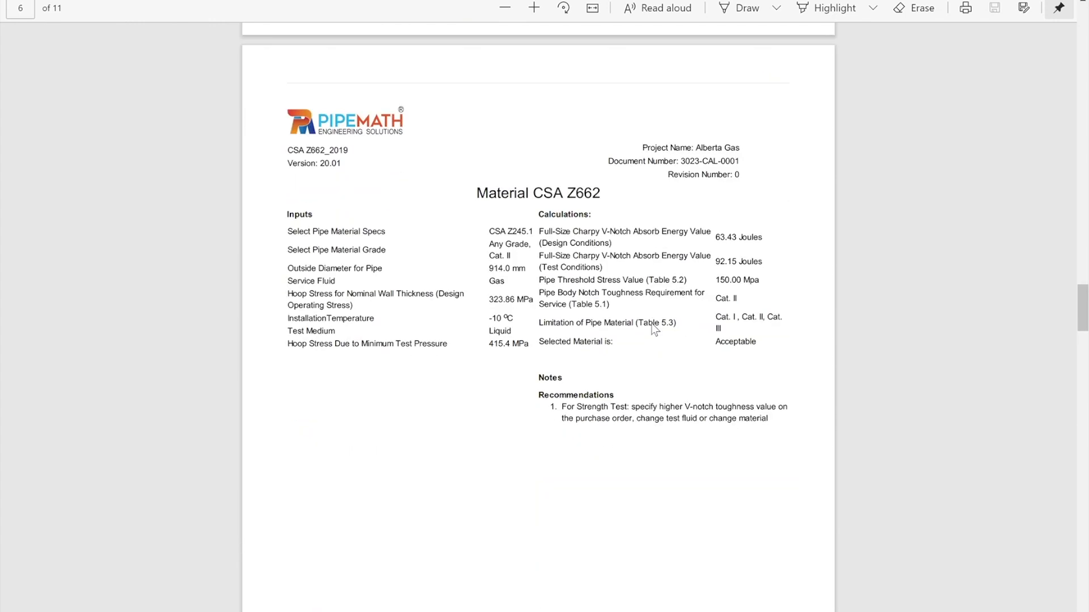
pyautogui.scroll(-3, 655, 330)
pyautogui.scroll(-10, 655, 330)
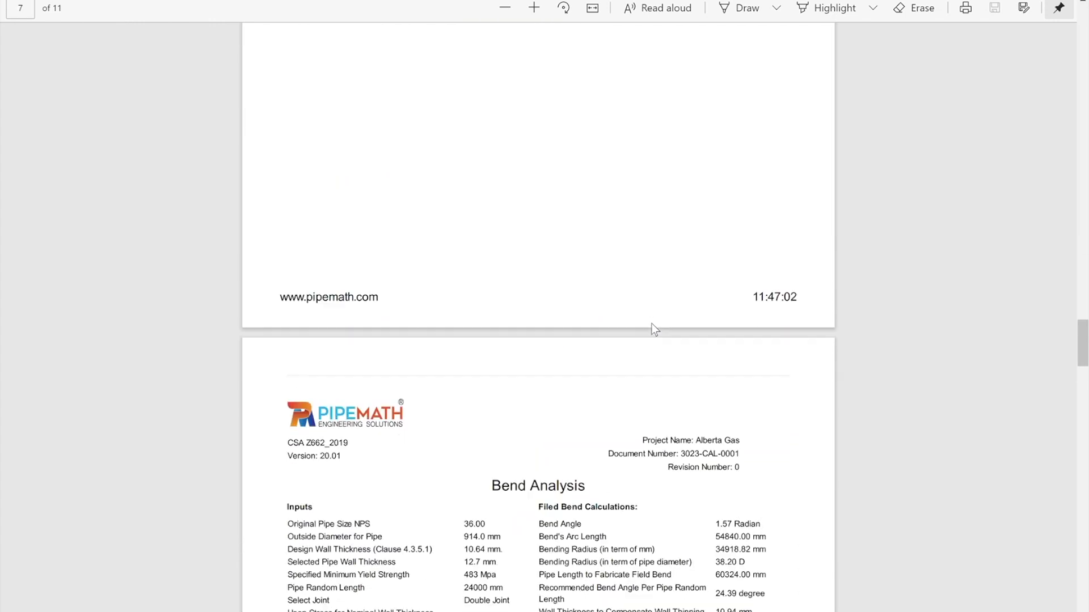
pyautogui.scroll(-6, 652, 327)
pyautogui.scroll(-9, 655, 330)
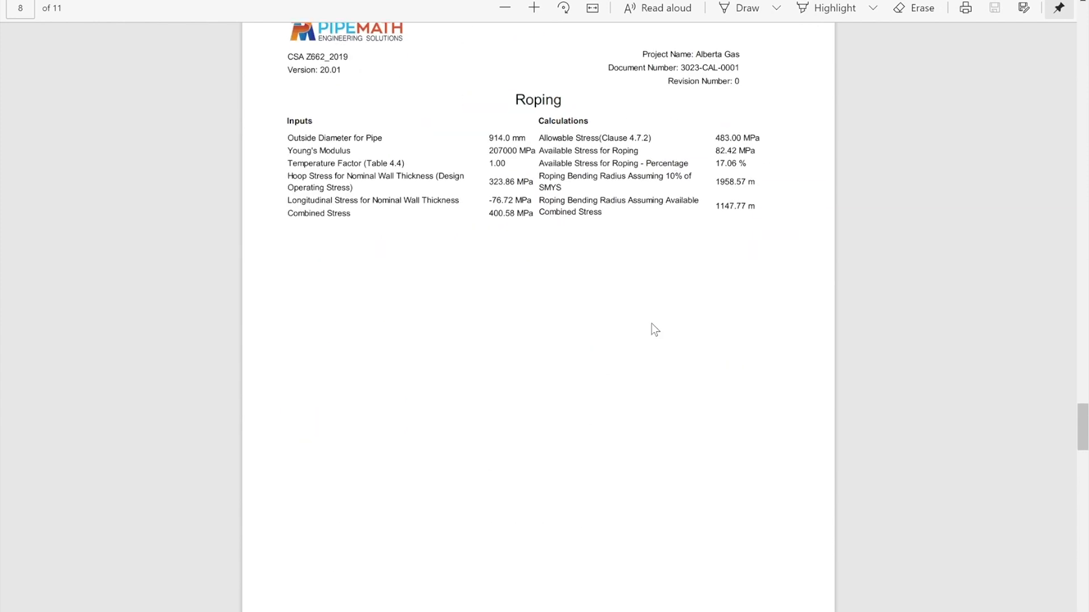
pyautogui.scroll(-2, 654, 330)
# - Examine the report's buoyancy control, road crossings and upheaval buckling pages through to the end of the document
pyautogui.scroll(-3, 655, 330)
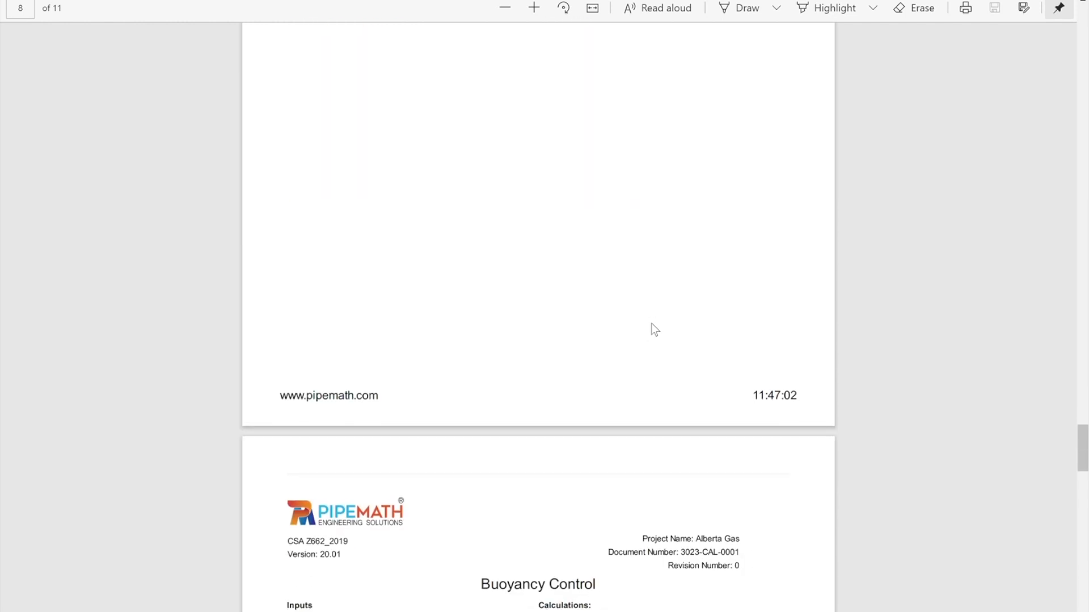
pyautogui.scroll(-3, 655, 330)
pyautogui.scroll(-3, 655, 330)
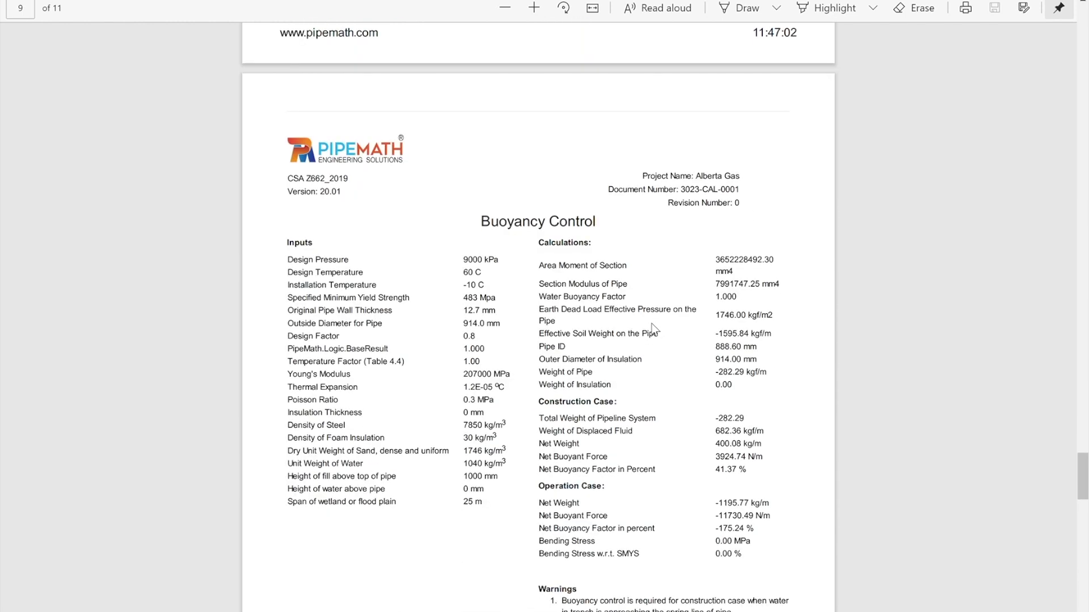
pyautogui.scroll(-1, 655, 330)
pyautogui.scroll(-9, 654, 330)
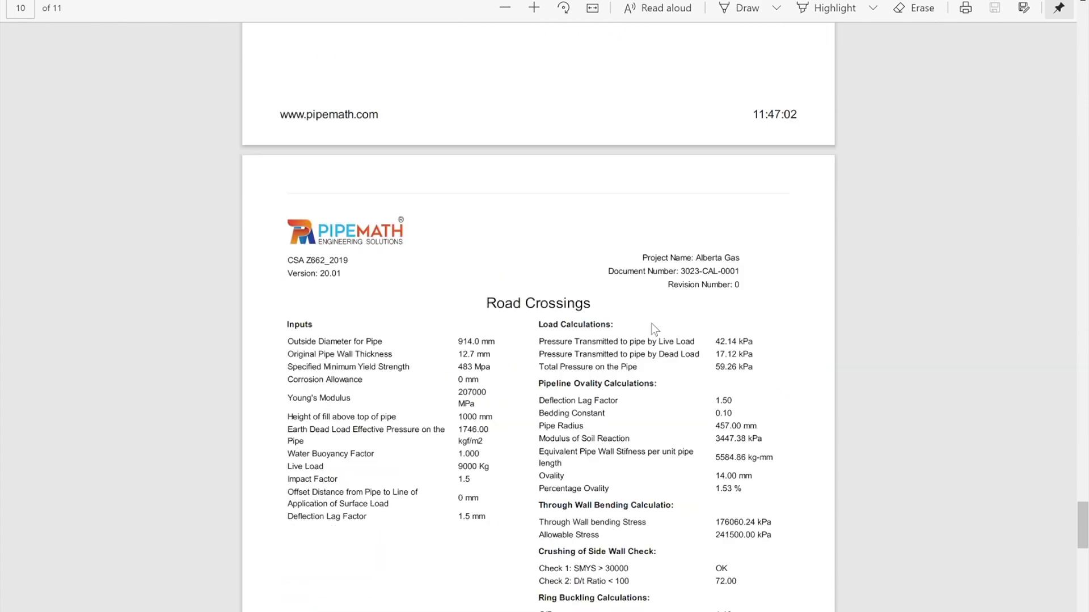
pyautogui.scroll(-5, 655, 330)
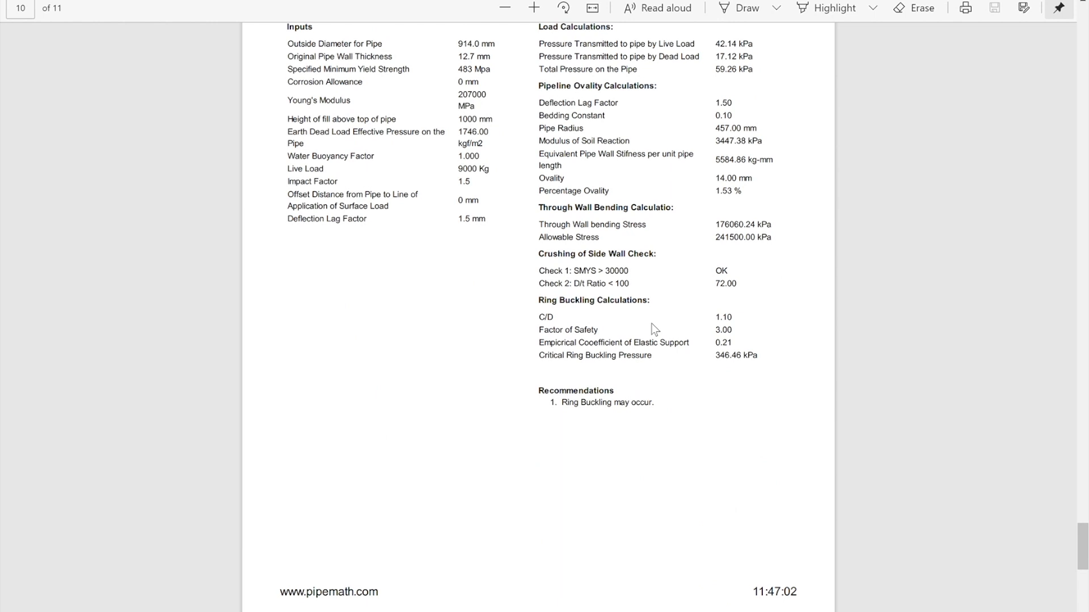
pyautogui.scroll(-4, 654, 330)
pyautogui.scroll(-3, 655, 330)
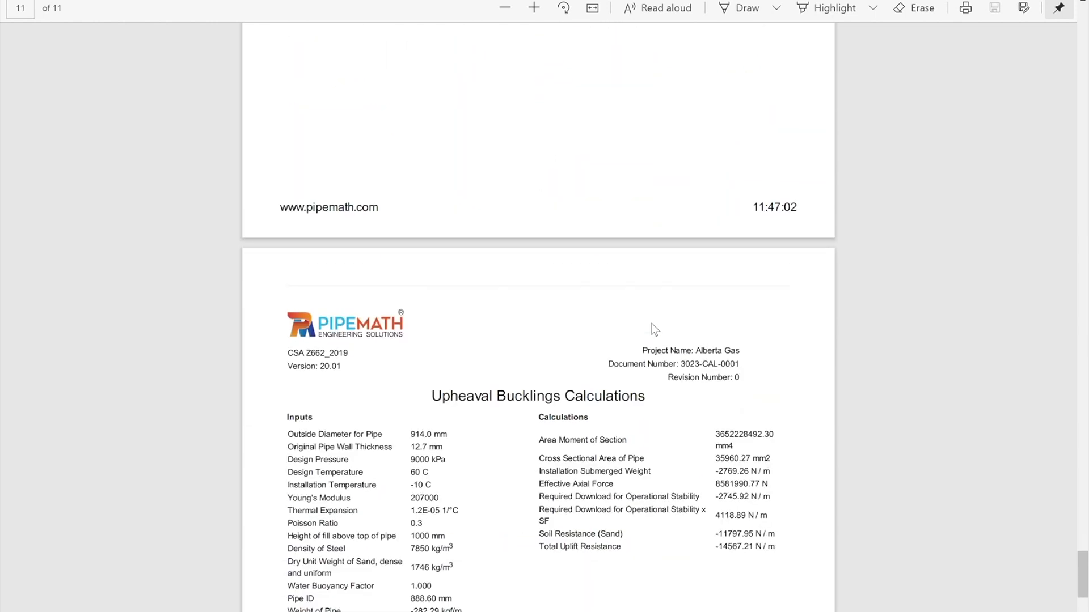
pyautogui.scroll(-5, 654, 330)
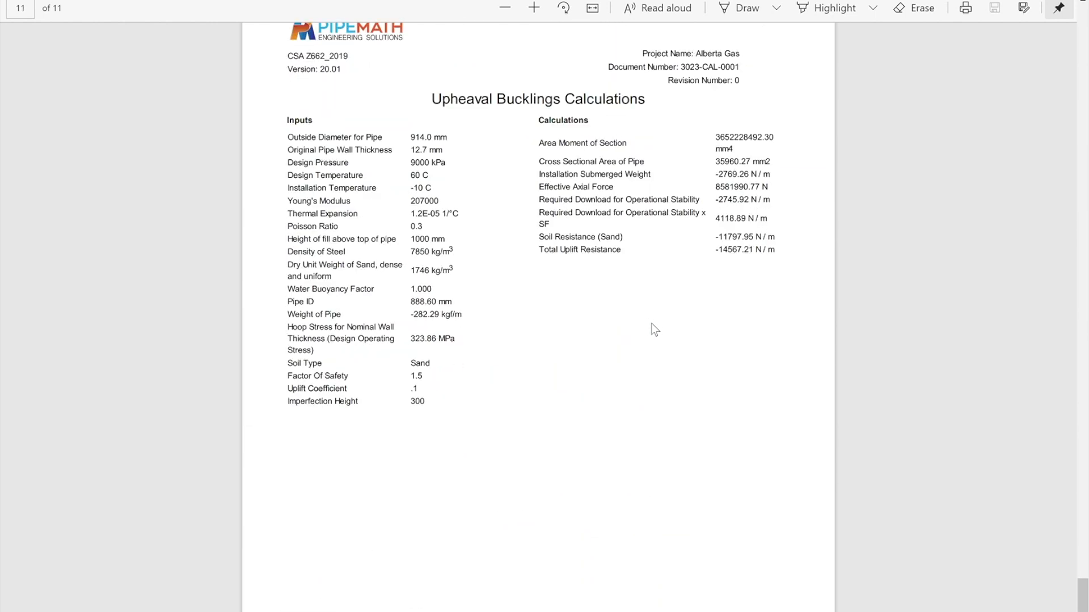
pyautogui.scroll(-2, 655, 330)
pyautogui.scroll(5, 655, 330)
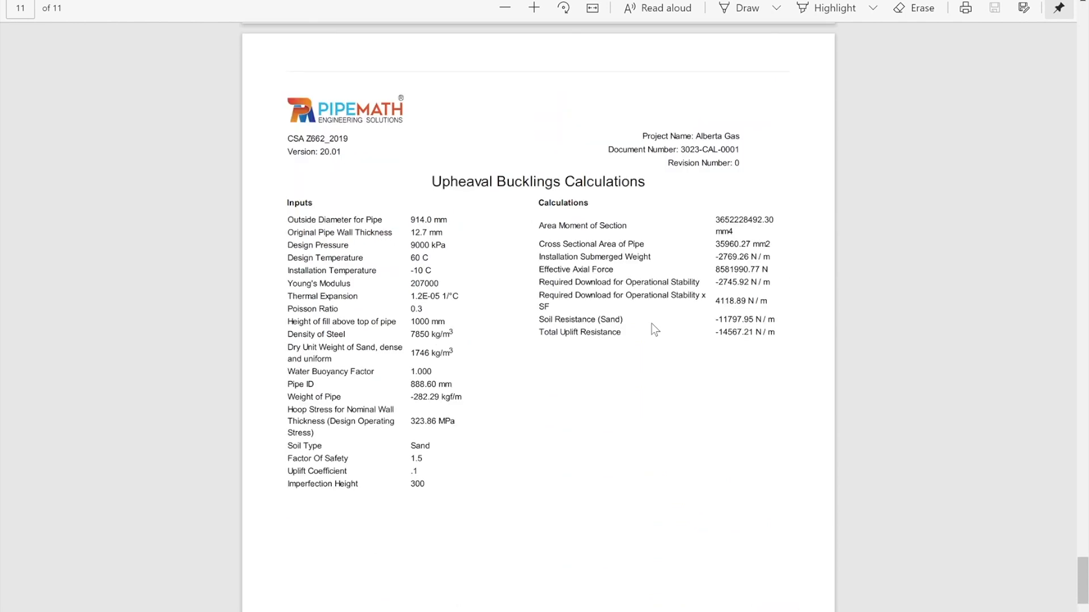